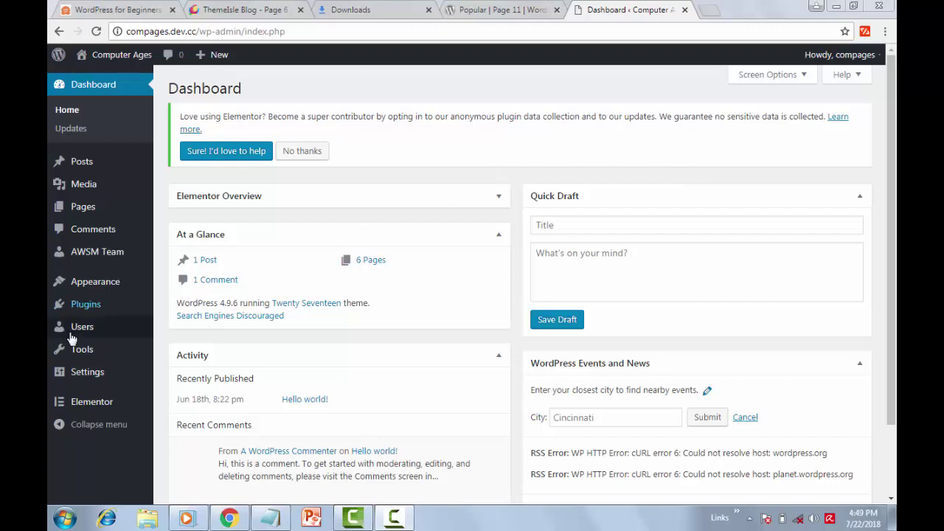
- Install the Quick and Easy FAQs plugin by uploading quick-and-easy-faqs.1.1.2.zip from the Downloads folder, and activate it
{"action": "mouse_move", "coordinate": [88, 308]}
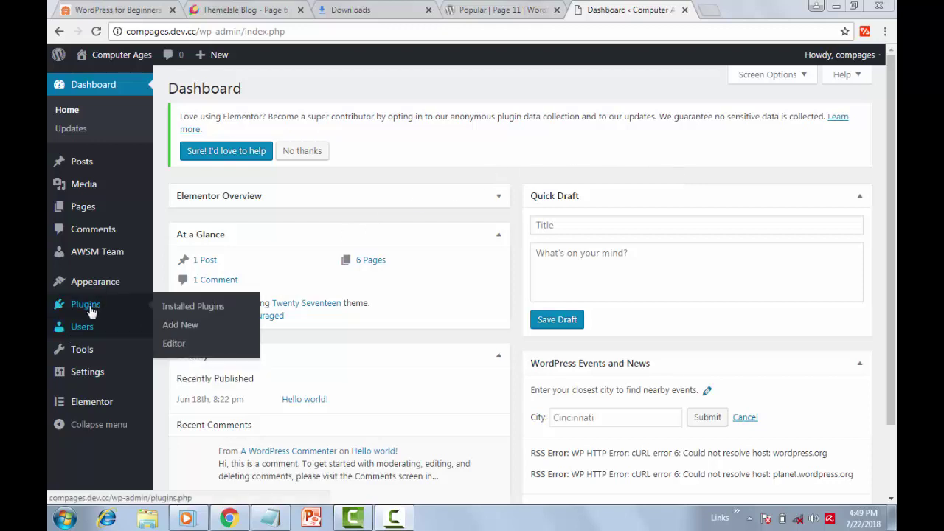
{"action": "left_click", "coordinate": [179, 333]}
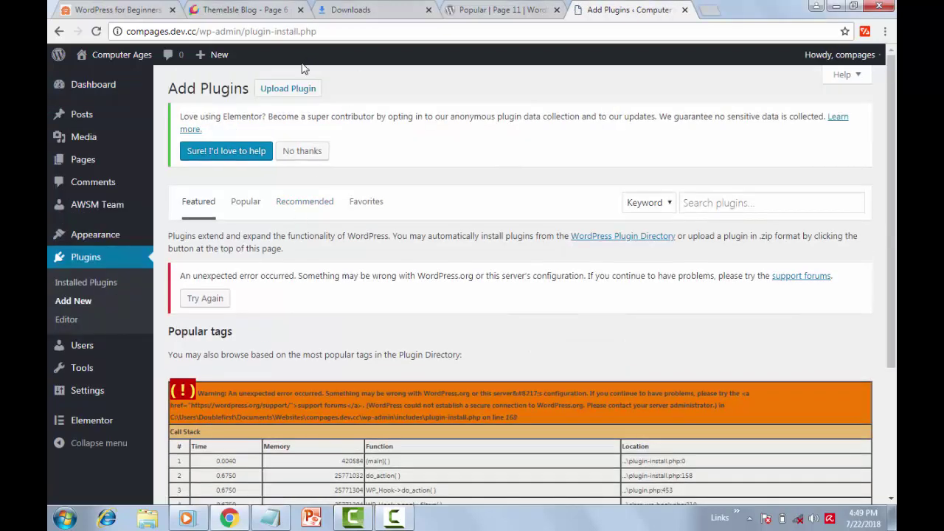
{"action": "left_click", "coordinate": [295, 89]}
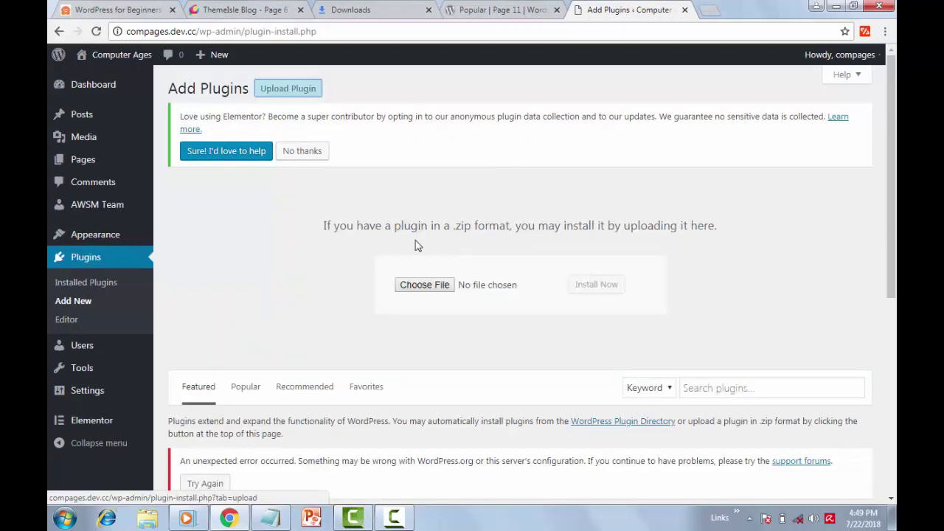
{"action": "left_click", "coordinate": [422, 288]}
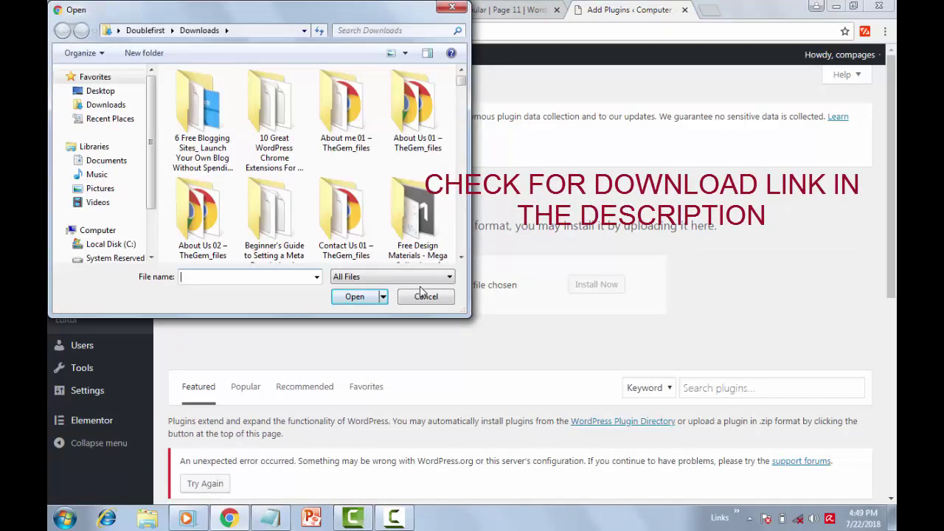
{"action": "type", "text": "q"}
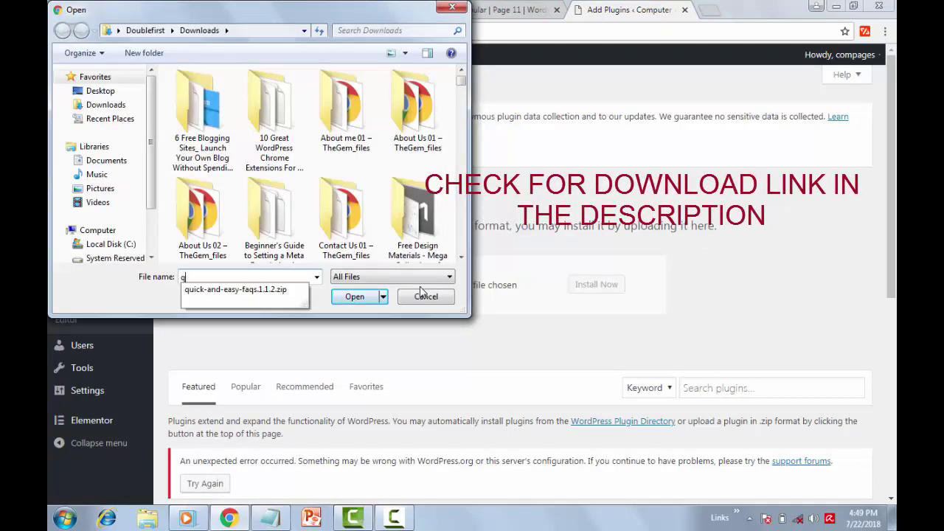
{"action": "left_click", "coordinate": [273, 290]}
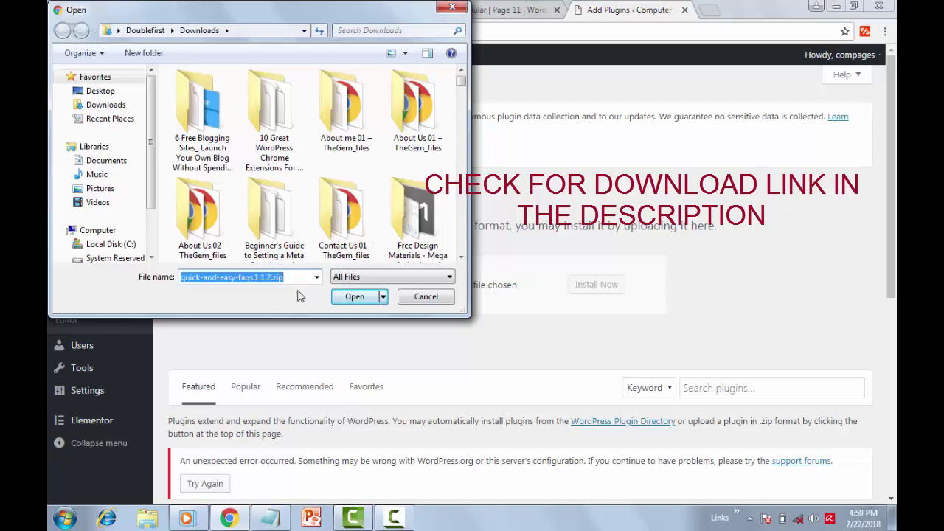
{"action": "left_click", "coordinate": [352, 298]}
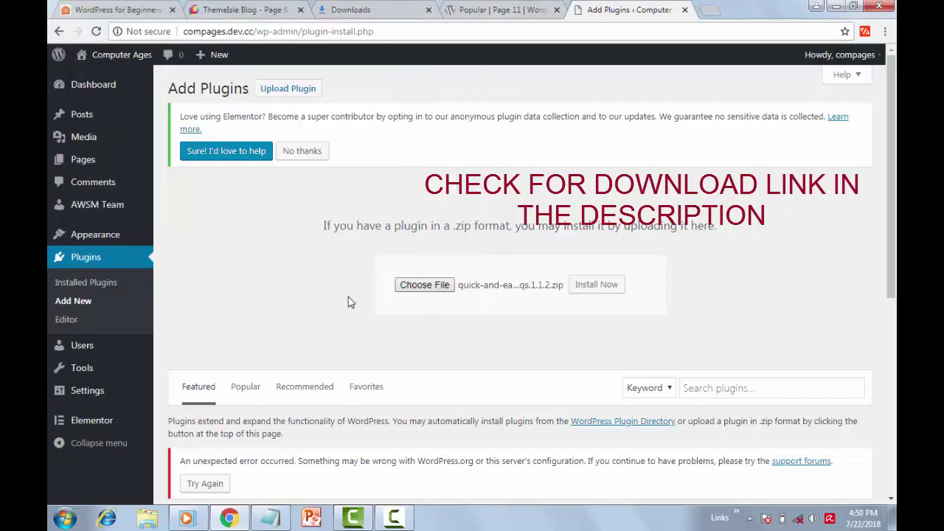
{"action": "left_click", "coordinate": [592, 286]}
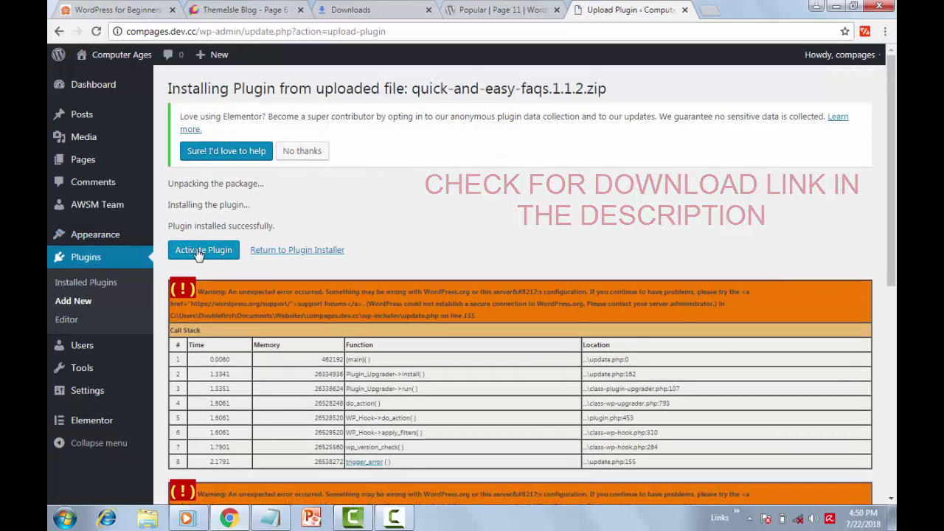
{"action": "left_click", "coordinate": [200, 251]}
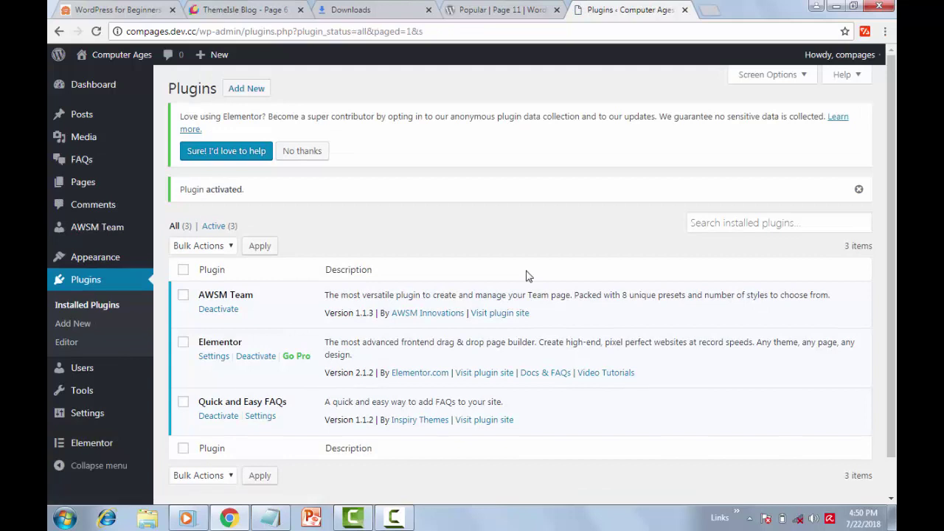
- Create a new FAQ entry with the title "Is the software internet based?"
{"action": "mouse_move", "coordinate": [79, 162]}
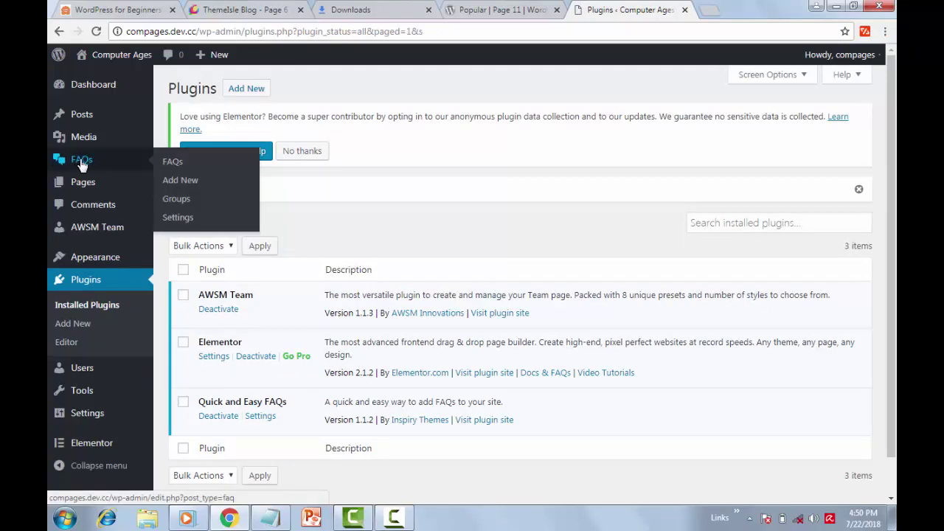
{"action": "left_click", "coordinate": [81, 164]}
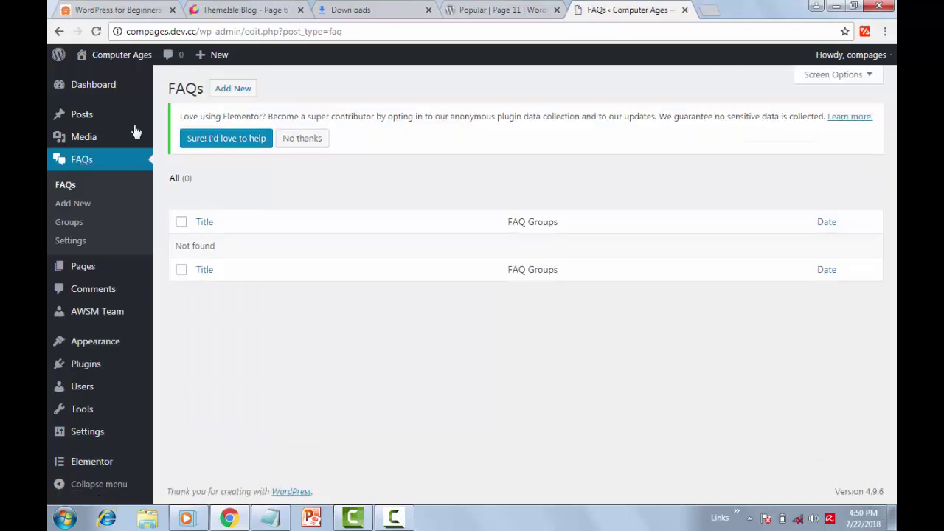
{"action": "left_click", "coordinate": [238, 95]}
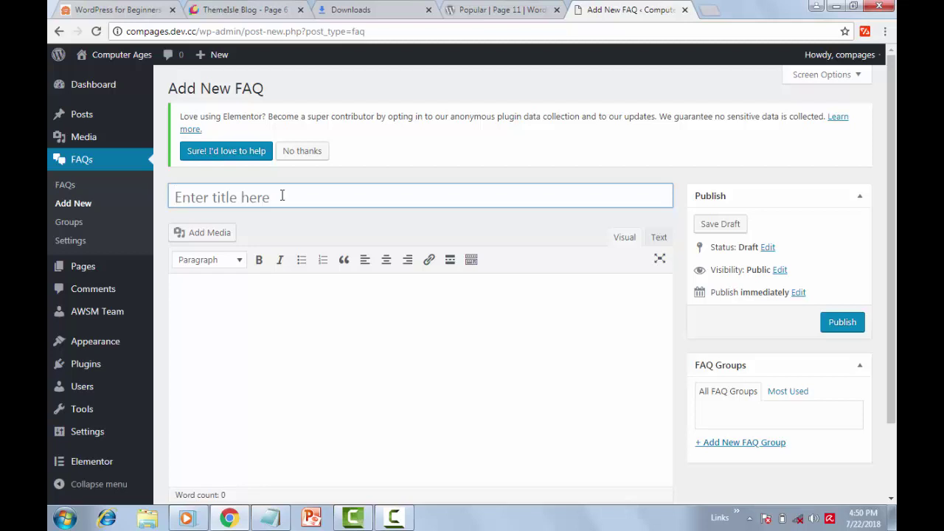
{"action": "key", "text": "Caps_Lock"}
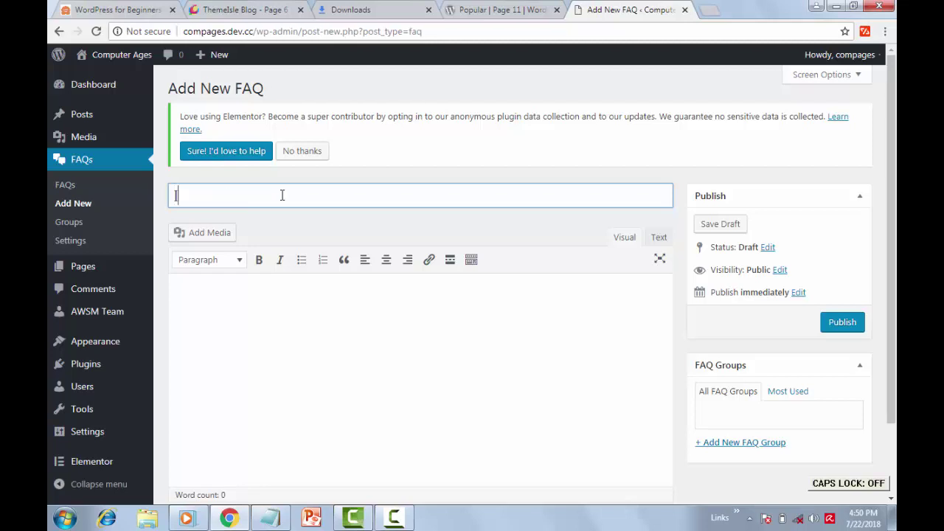
{"action": "type", "text": "s the softe"}
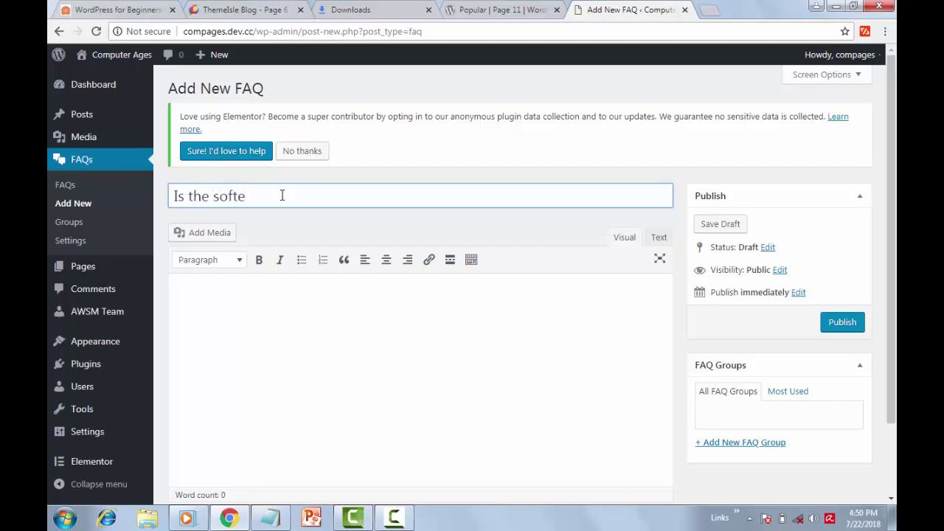
{"action": "key", "text": "BackSpace"}
{"action": "type", "text": "ware internet based"}
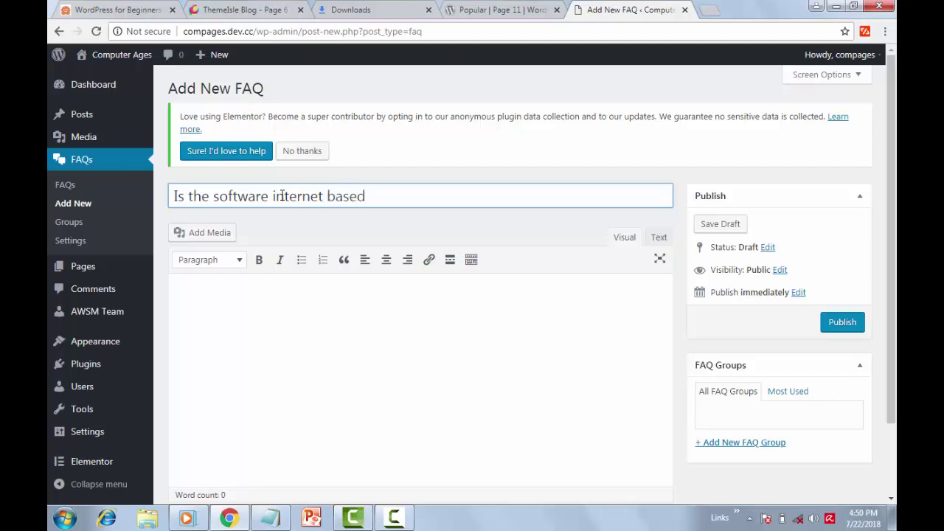
{"action": "type", "text": "?"}
- Enter "No it works locally on your computer." as the FAQ's answer and publish the entry
{"action": "left_click", "coordinate": [244, 296]}
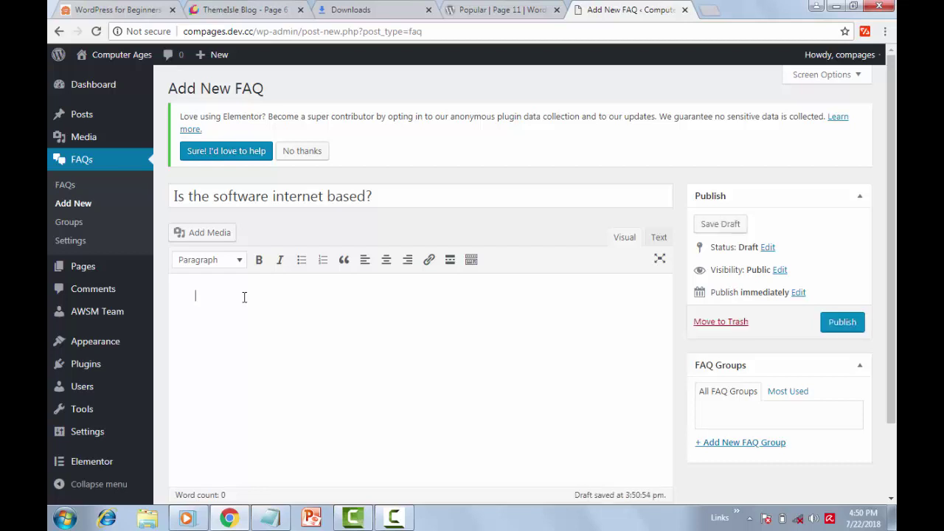
{"action": "key", "text": "Caps_Lock"}
{"action": "type", "text": "N"}
{"action": "key", "text": "Caps_Lock"}
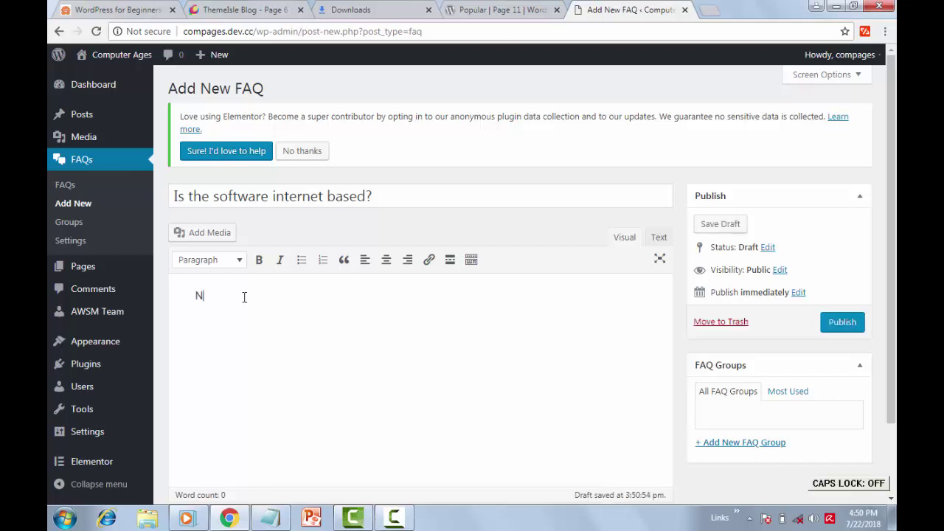
{"action": "type", "text": "o it w"}
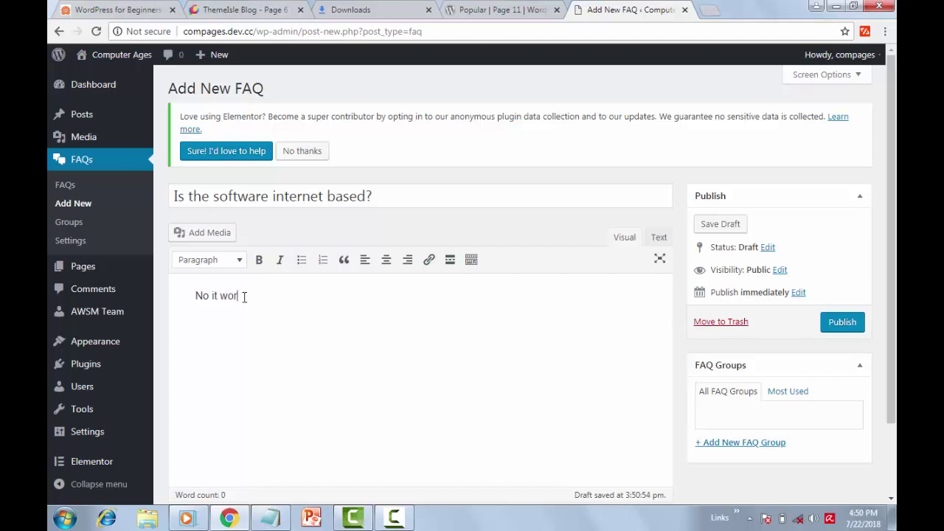
{"action": "type", "text": "orks"}
{"action": "type", "text": "locally on your computer."}
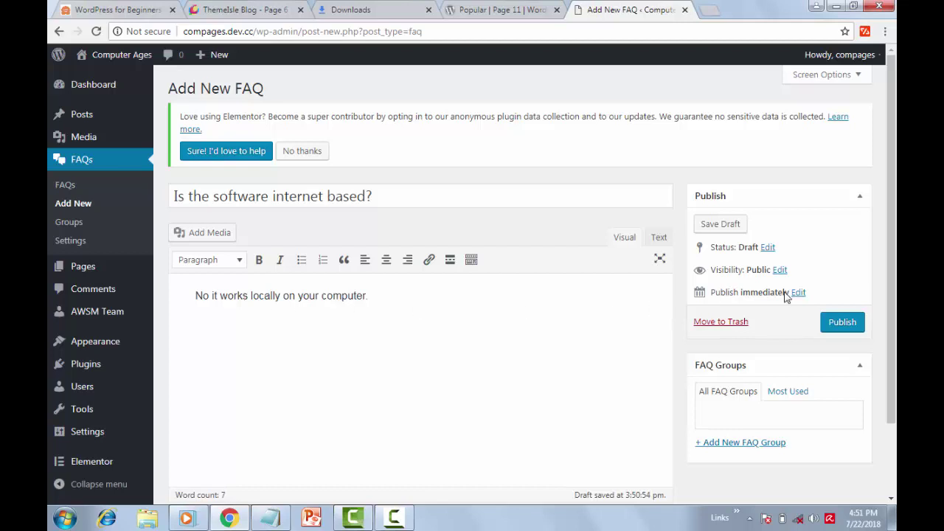
{"action": "left_click", "coordinate": [844, 326]}
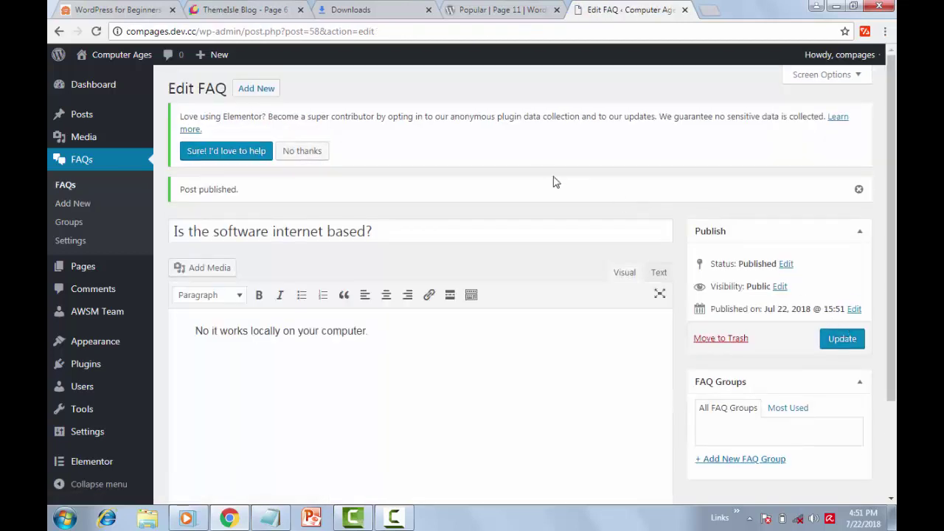
- Create another FAQ entry with the title "Is it free?"
{"action": "left_click", "coordinate": [256, 92]}
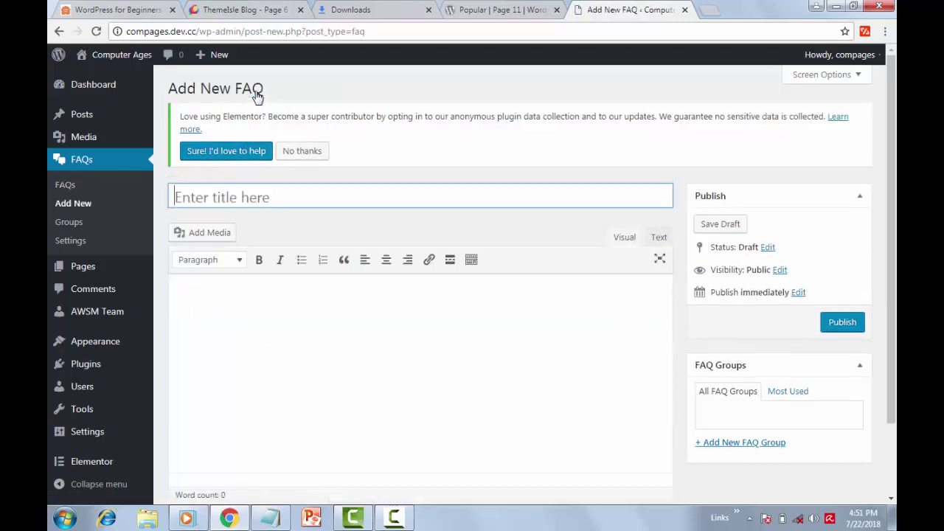
{"action": "left_click", "coordinate": [249, 200]}
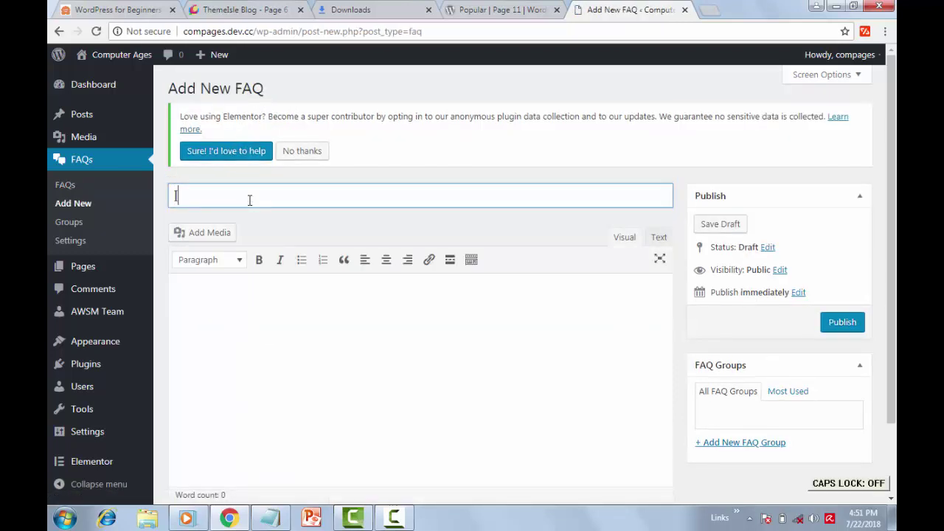
{"action": "type", "text": "Is it fr"}
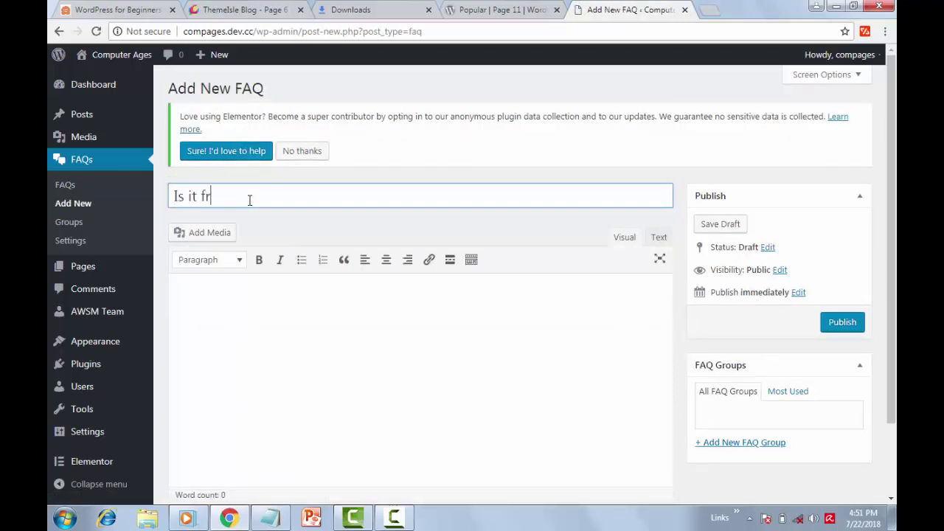
{"action": "type", "text": "ee?"}
- Enter "Free to try for a period of 30 days." as the answer, dismissing the Windows color scheme prompt, and publish the FAQ
{"action": "left_click", "coordinate": [242, 303]}
{"action": "key", "text": "Caps_Lock"}
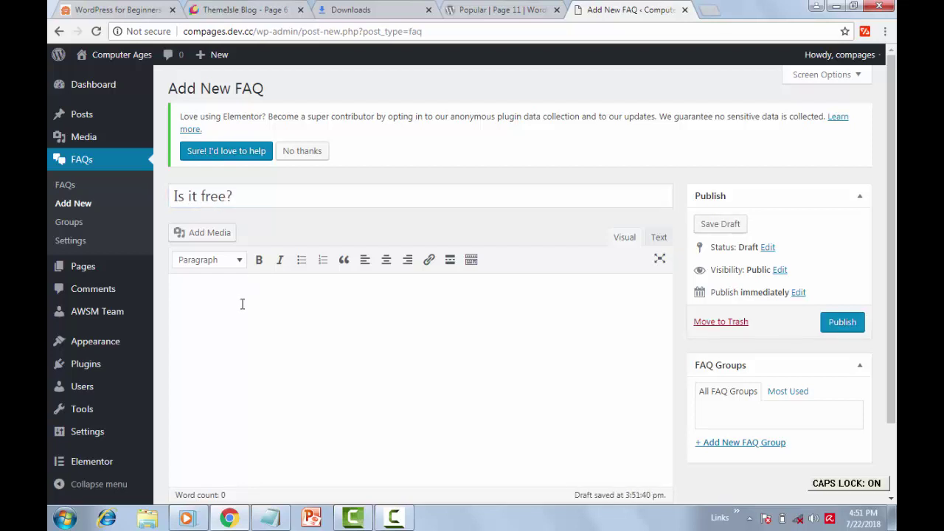
{"action": "type", "text": "F"}
{"action": "key", "text": "Caps_Lock"}
{"action": "type", "text": "ree to "}
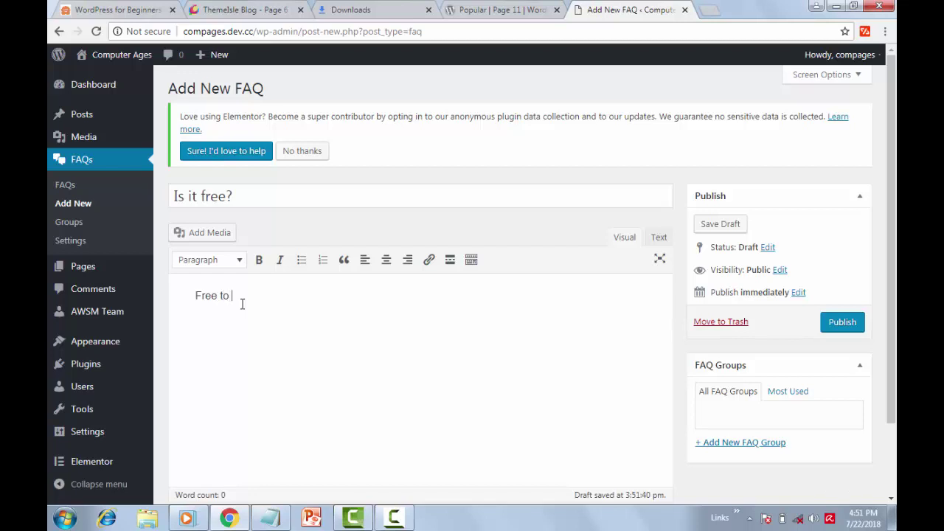
{"action": "type", "text": "try for"}
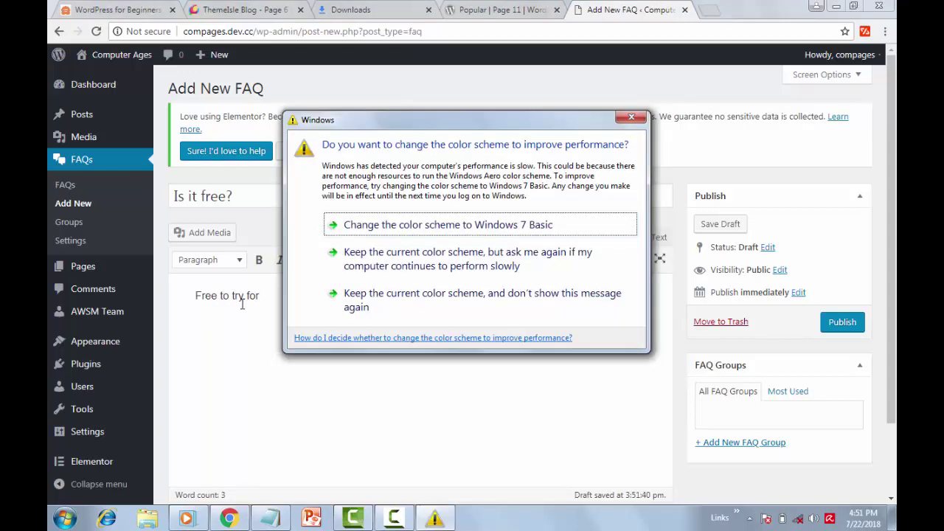
{"action": "left_click", "coordinate": [620, 121]}
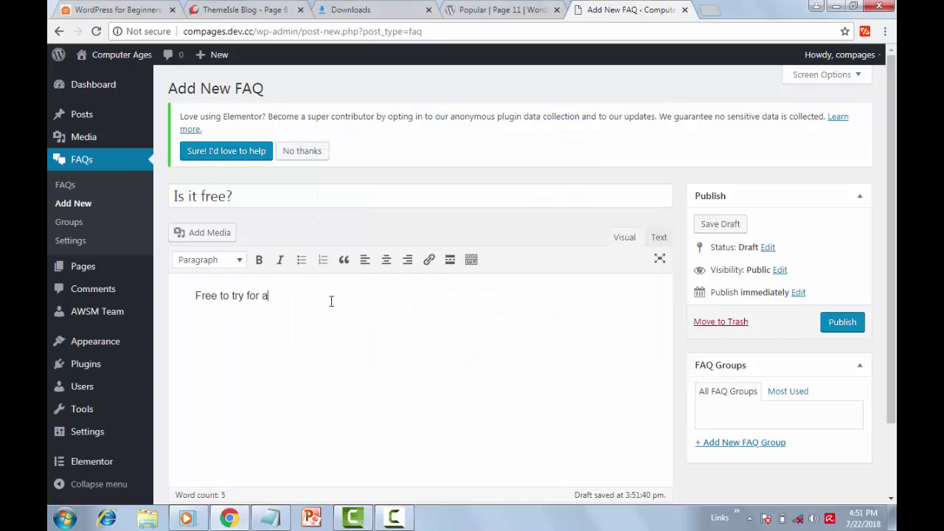
{"action": "type", "text": "a period of 30 days."}
{"action": "left_click", "coordinate": [841, 323]}
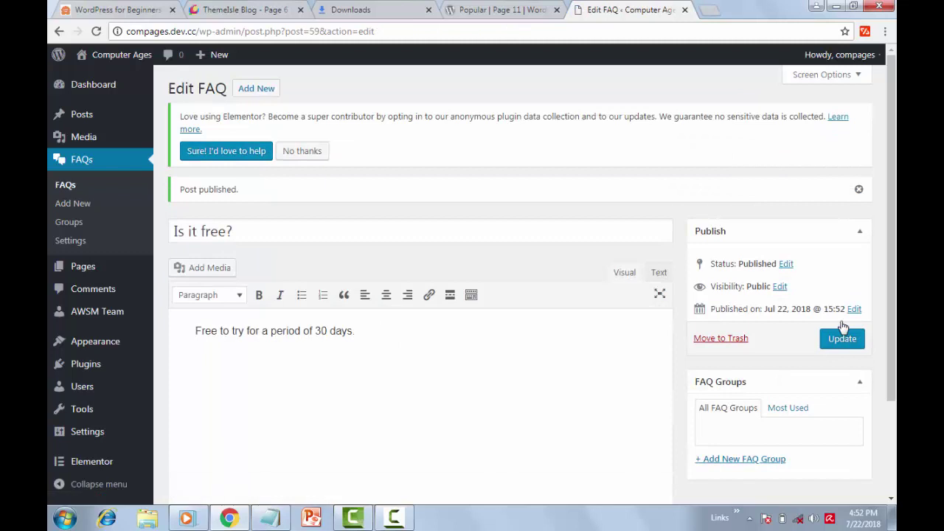
- Create a third FAQ entry with the title "Is it compatible with all versions of windows?"
{"action": "left_click", "coordinate": [255, 88]}
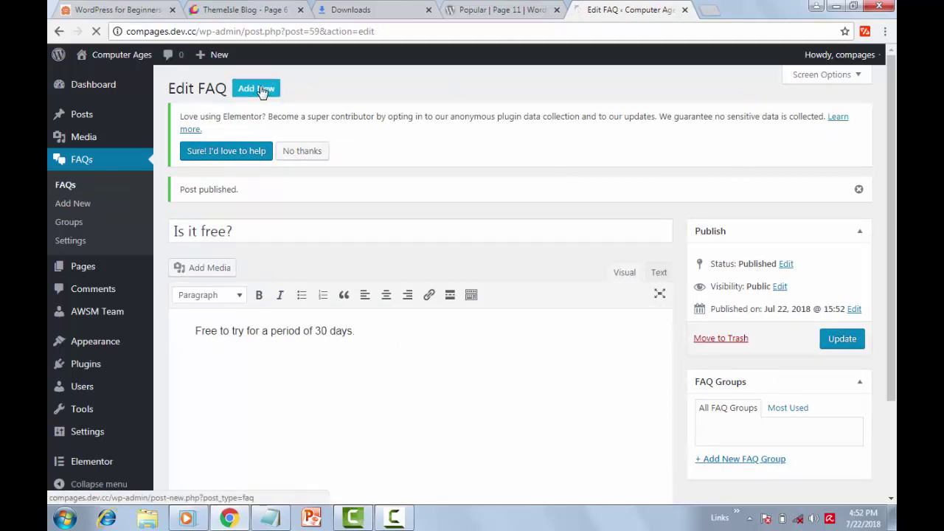
{"action": "left_click", "coordinate": [230, 190]}
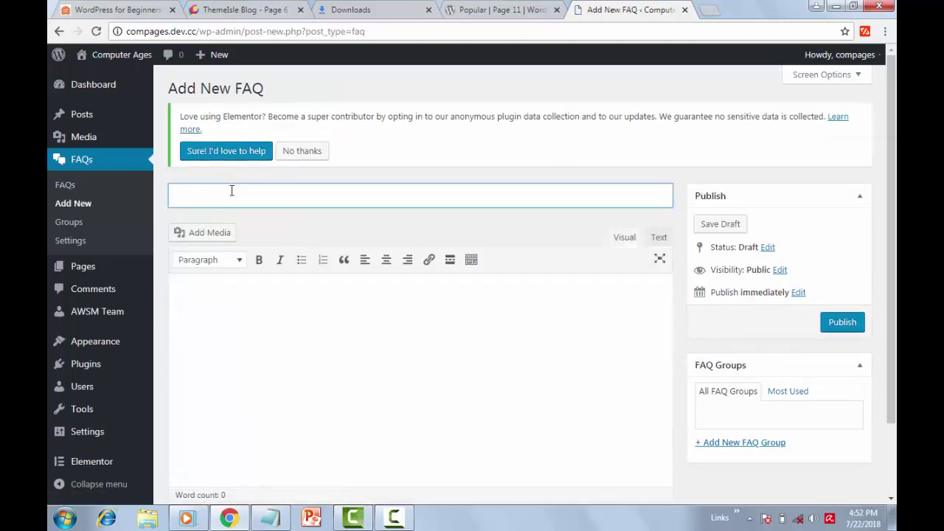
{"action": "type", "text": "Is "}
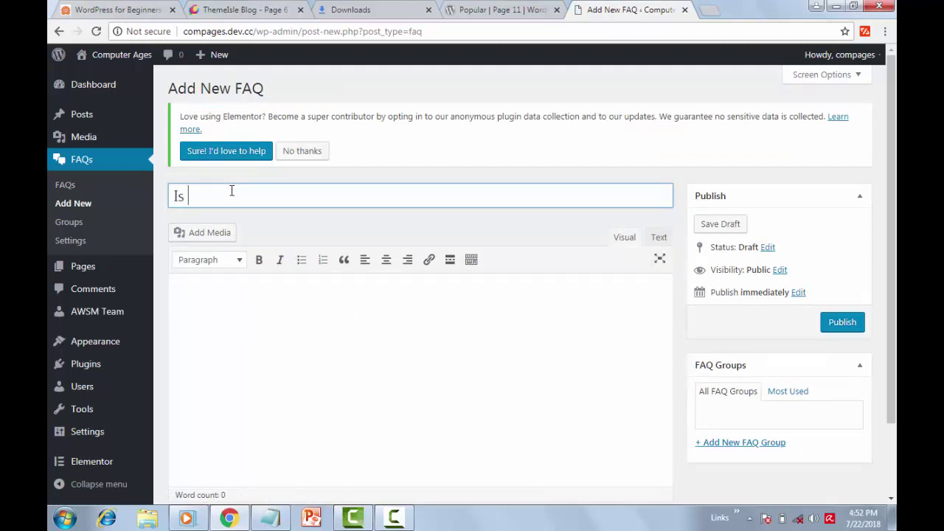
{"action": "type", "text": "it compatible with all ve"}
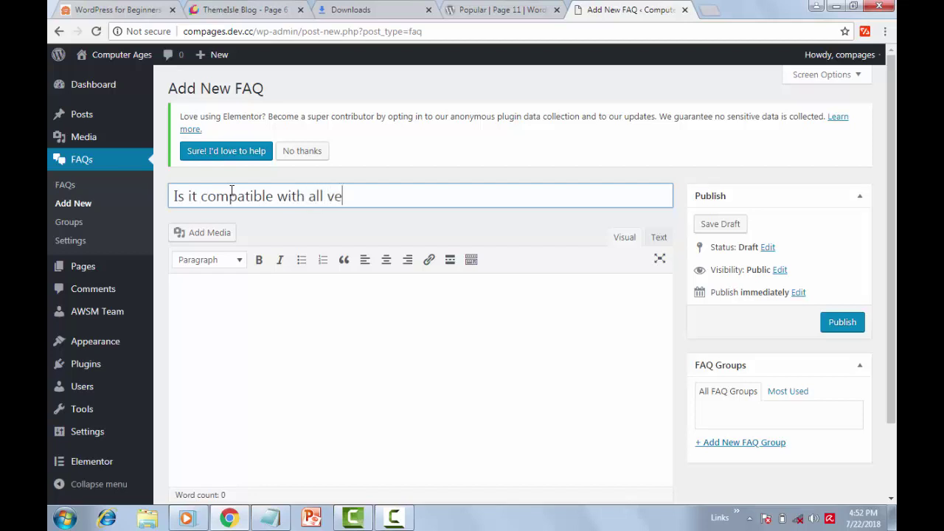
{"action": "type", "text": "rsions of windows"}
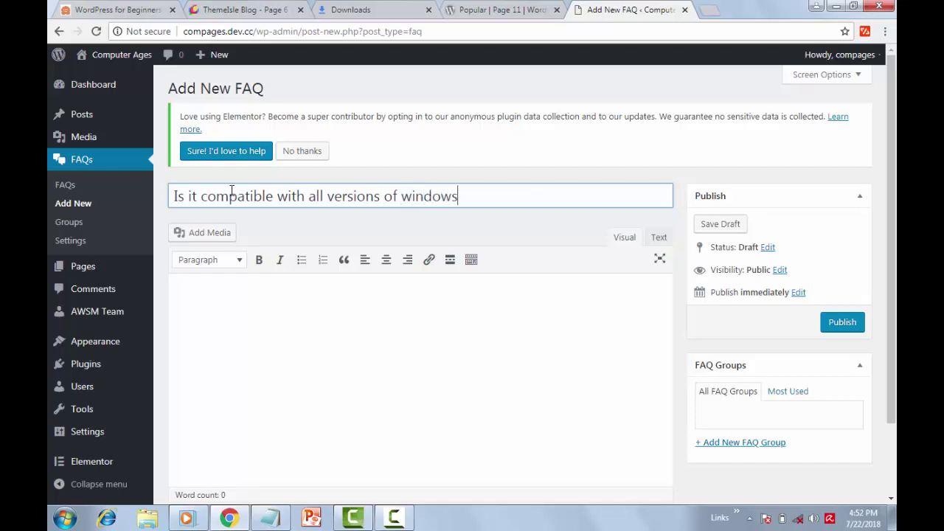
{"action": "type", "text": "?"}
- Enter "Yes works well with windows 7, 8, 10." as the FAQ's answer and publish the entry
{"action": "left_click", "coordinate": [268, 308]}
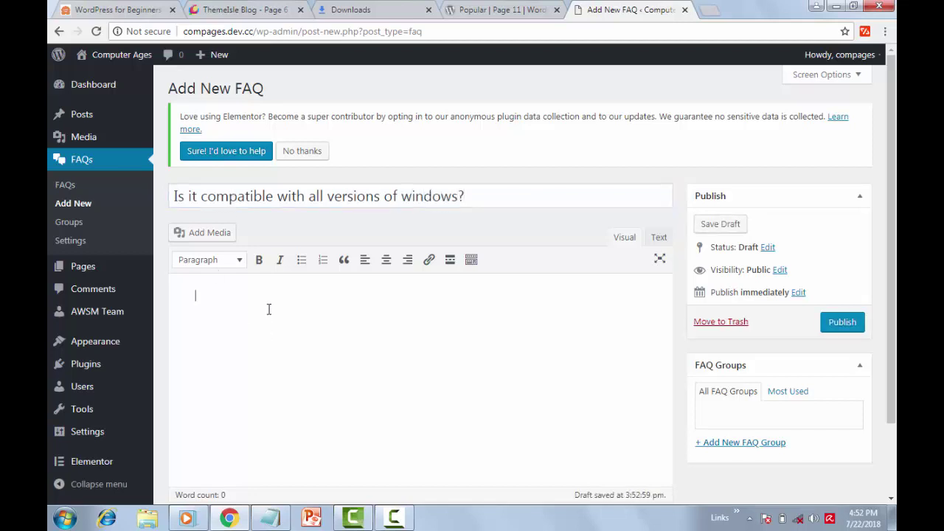
{"action": "type", "text": "Yes"}
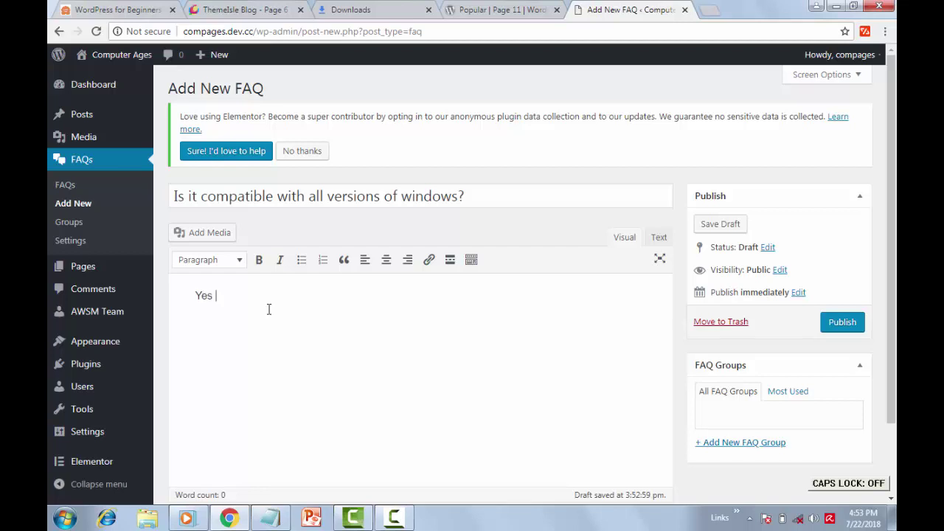
{"action": "type", "text": " w"}
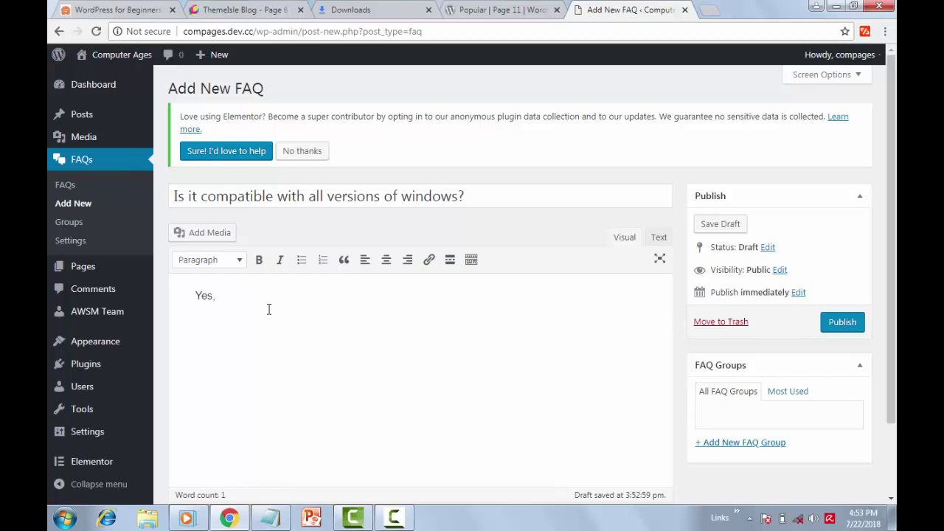
{"action": "type", "text": "works well with windows "}
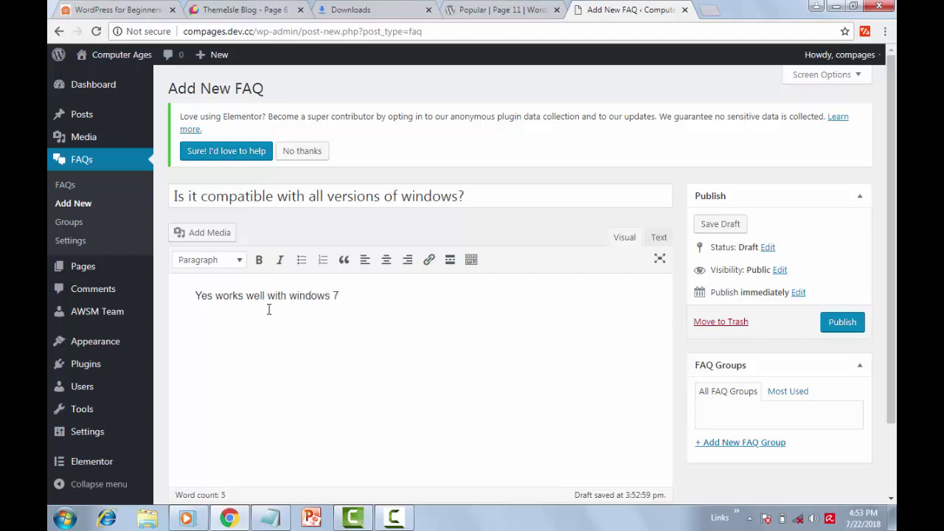
{"action": "type", "text": "7, 8, 10"}
{"action": "left_click", "coordinate": [842, 321]}
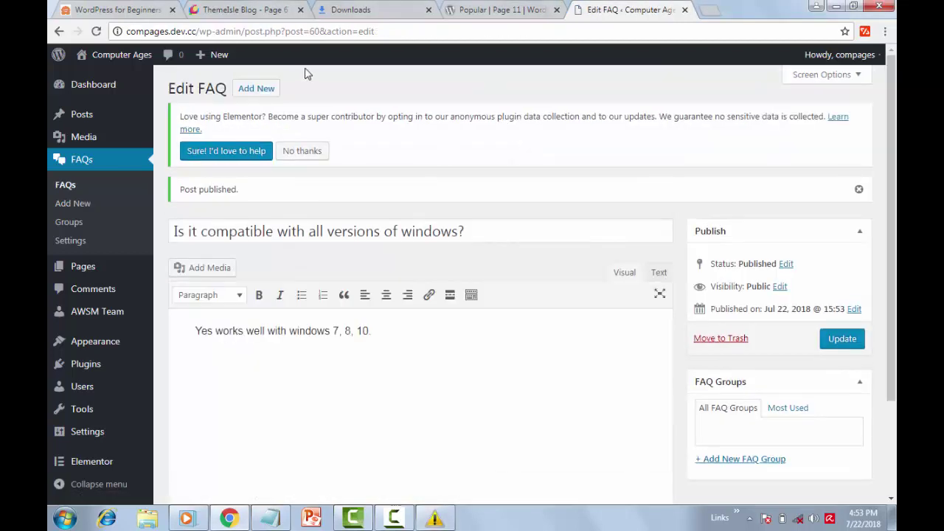
- Create another FAQ entry with the title "Is the Mac version available?"
{"action": "left_click", "coordinate": [254, 89]}
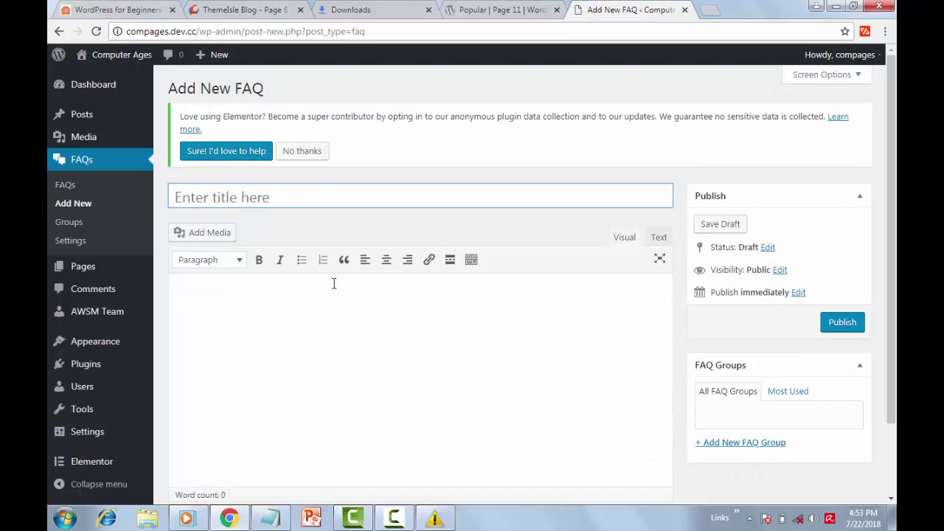
{"action": "key", "text": "Caps_Lock"}
{"action": "type", "text": "I"}
{"action": "key", "text": "Caps_Lock"}
{"action": "type", "text": "s the"}
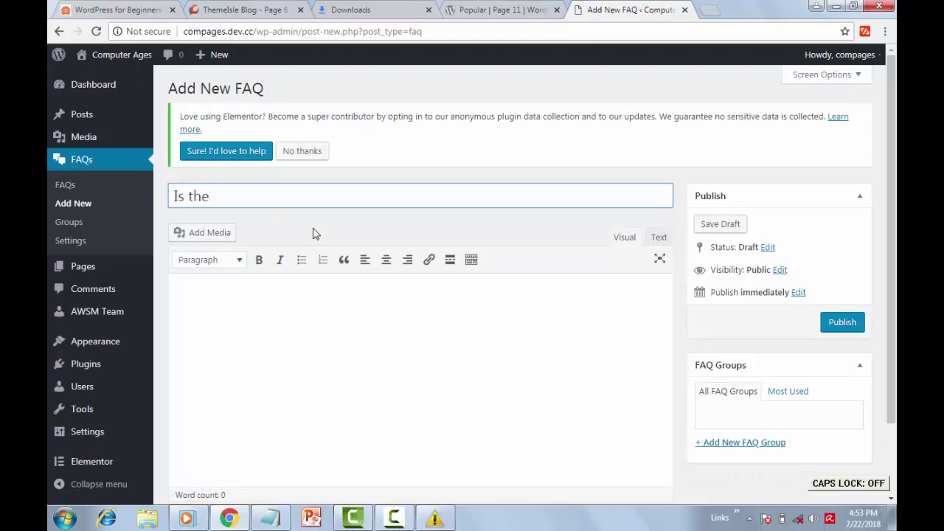
{"action": "key", "text": "Caps_Lock"}
{"action": "type", "text": "M"}
{"action": "key", "text": "Caps_Lock"}
{"action": "type", "text": "ac version available?"}
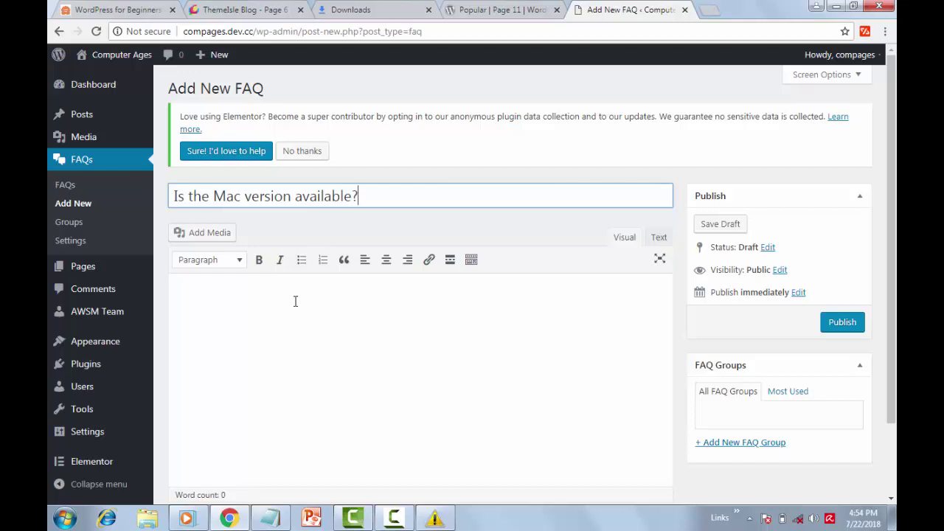
- Enter "Yes" as the answer to the Mac version question and publish the FAQ
{"action": "left_click", "coordinate": [289, 297]}
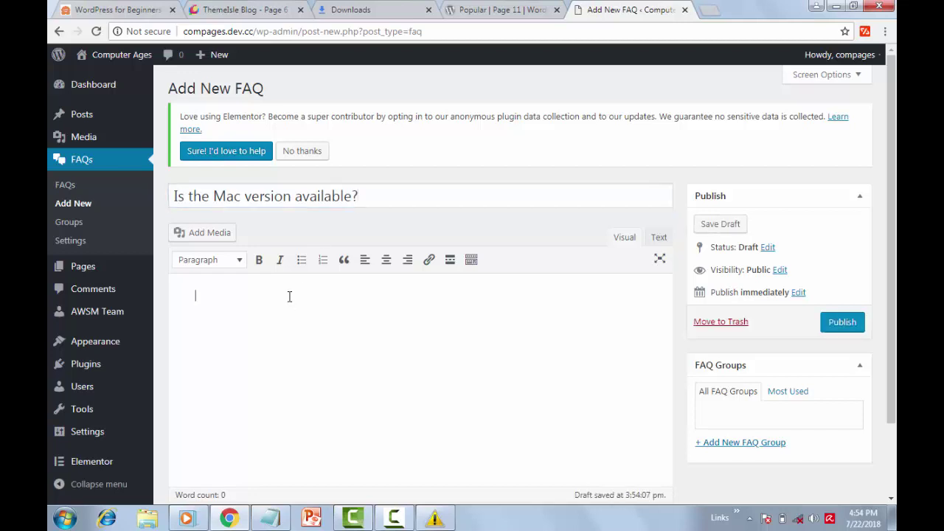
{"action": "type", "text": "Yes"}
{"action": "left_click", "coordinate": [838, 325]}
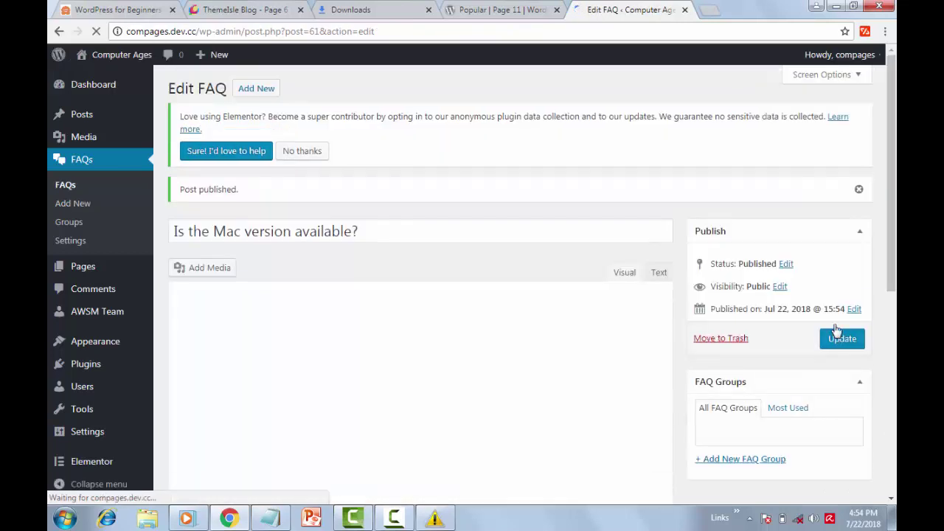
- Create a new FAQ entry with the title "Do I need to pay for upgrades?"
{"action": "left_click", "coordinate": [256, 88]}
{"action": "left_click", "coordinate": [266, 197]}
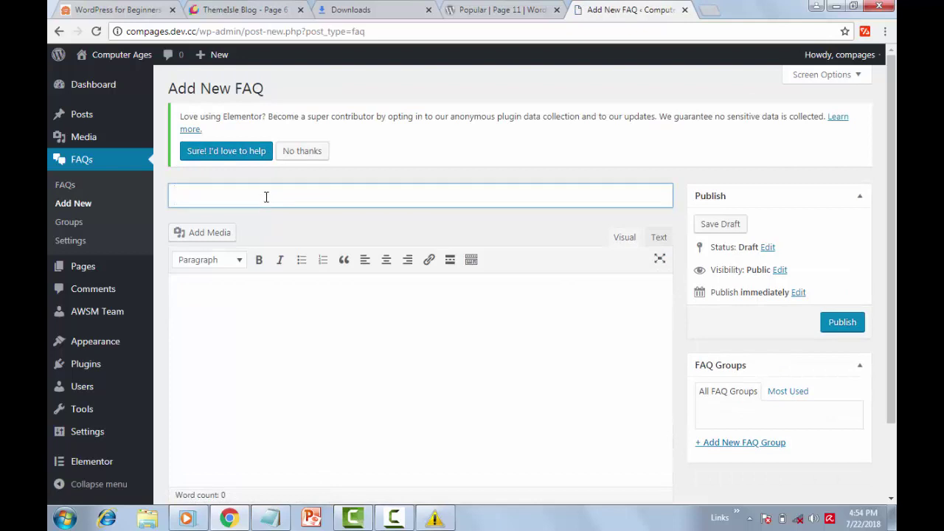
{"action": "key", "text": "Caps_Lock"}
{"action": "type", "text": "Do I"}
{"action": "key", "text": "Caps_Lock"}
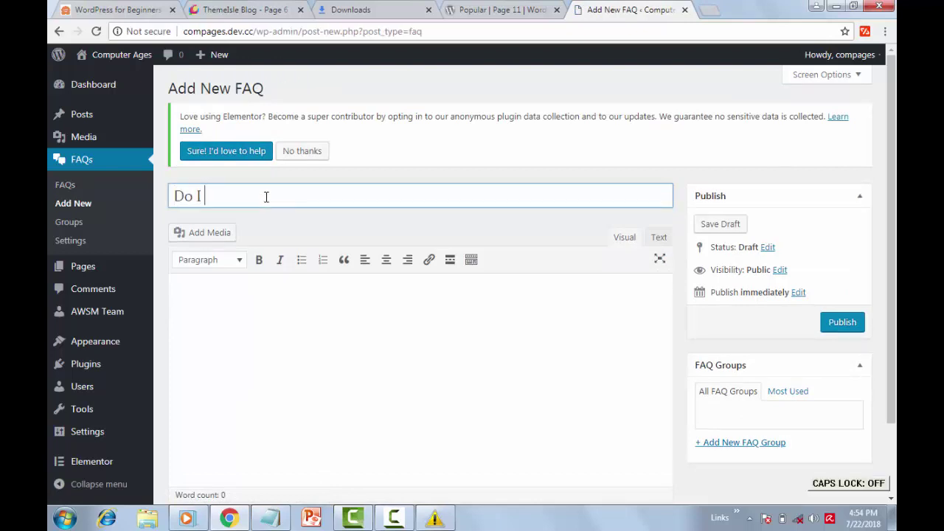
{"action": "type", "text": "ne"}
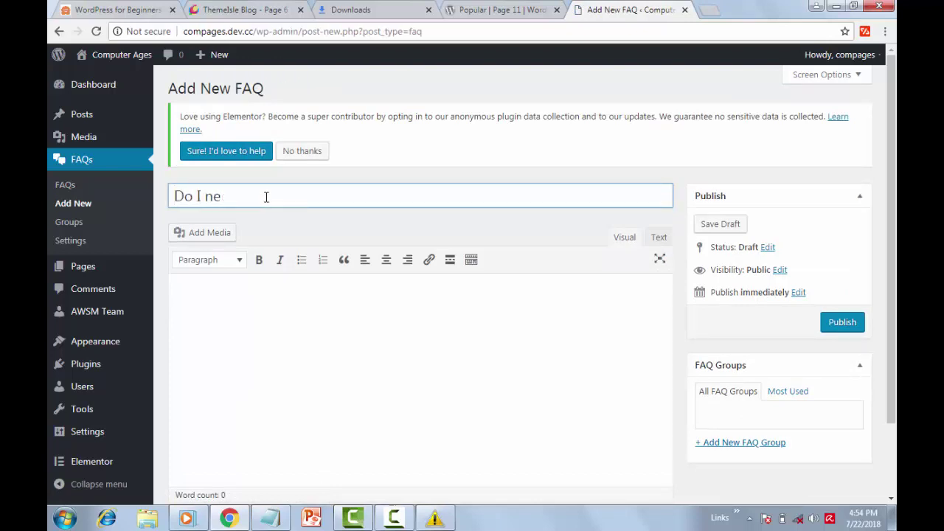
{"action": "type", "text": "ded to pay for"}
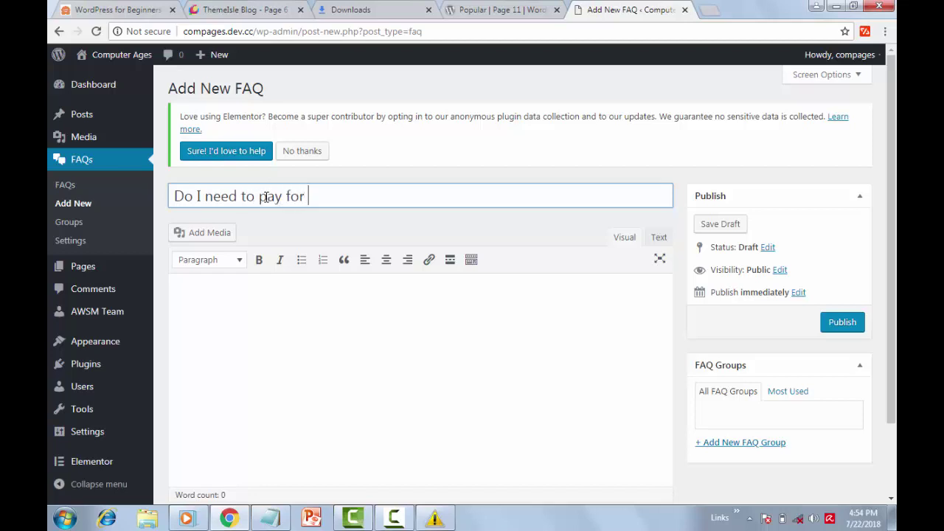
{"action": "type", "text": "upgrades"}
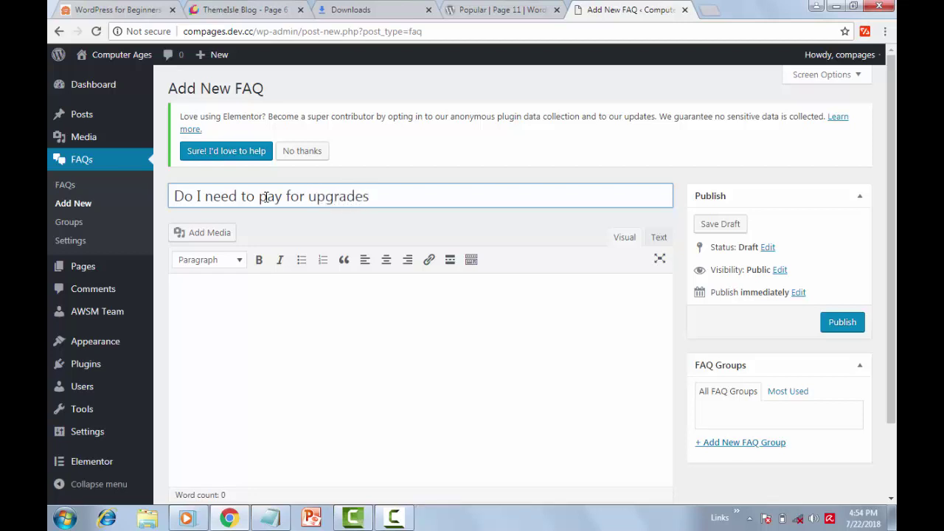
{"action": "type", "text": "?"}
- Enter "Yes but you won't be charged like the first time buyer." as the answer and publish the FAQ, dismissing the Windows color scheme prompt
{"action": "left_click", "coordinate": [336, 306]}
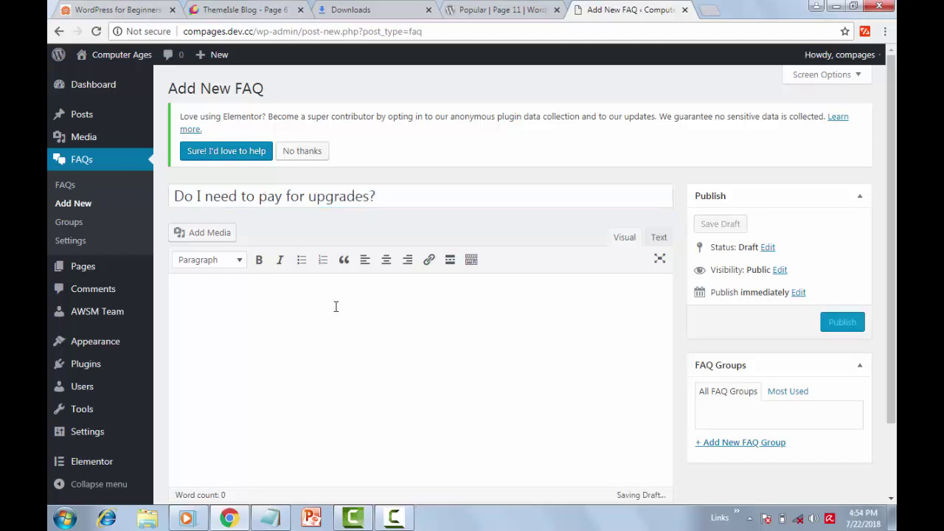
{"action": "type", "text": "Yes but "}
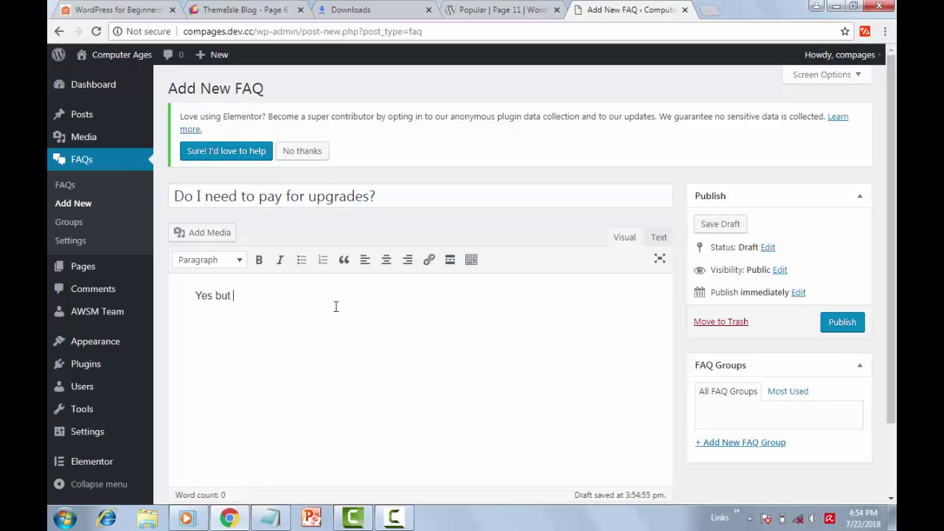
{"action": "type", "text": "you won't be charged"}
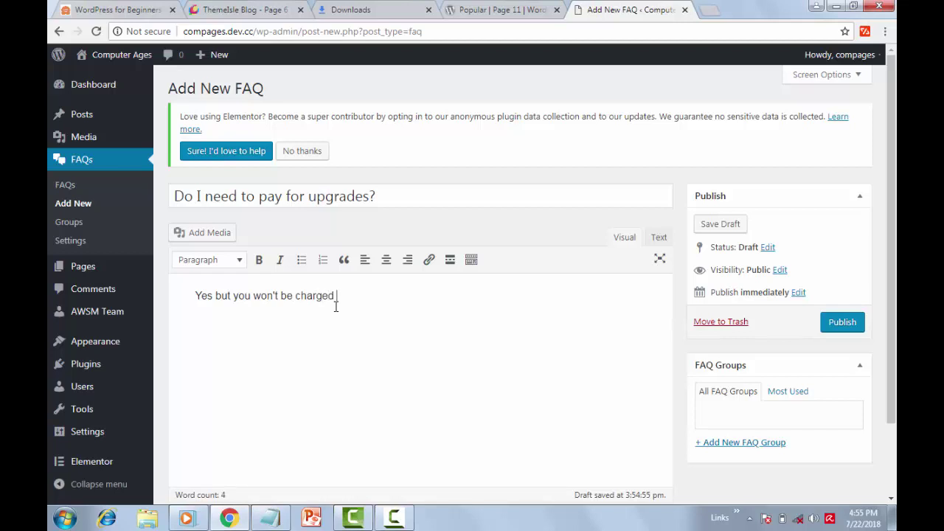
{"action": "type", "text": " like the"}
{"action": "key", "text": "BackSpace"}
{"action": "key", "text": "BackSpace"}
{"action": "type", "text": "first time buyer."}
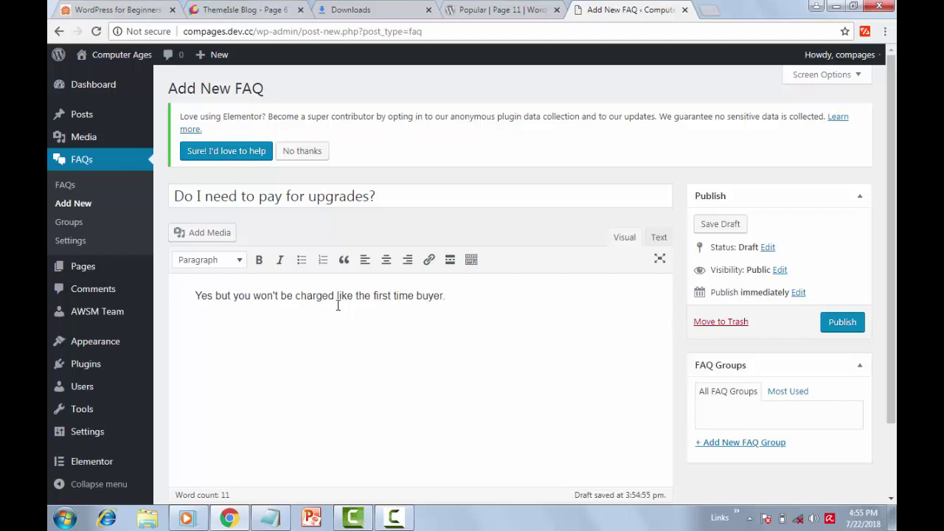
{"action": "left_click", "coordinate": [842, 322]}
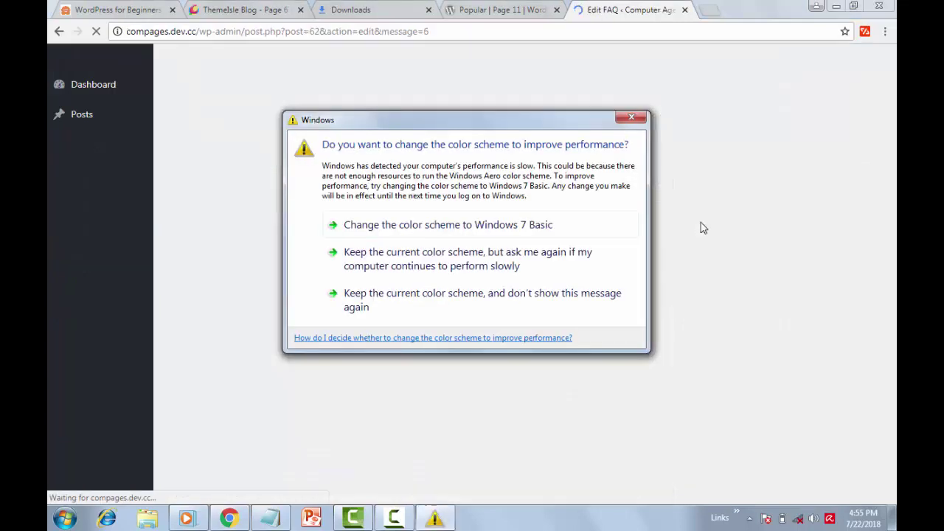
{"action": "left_click", "coordinate": [631, 117]}
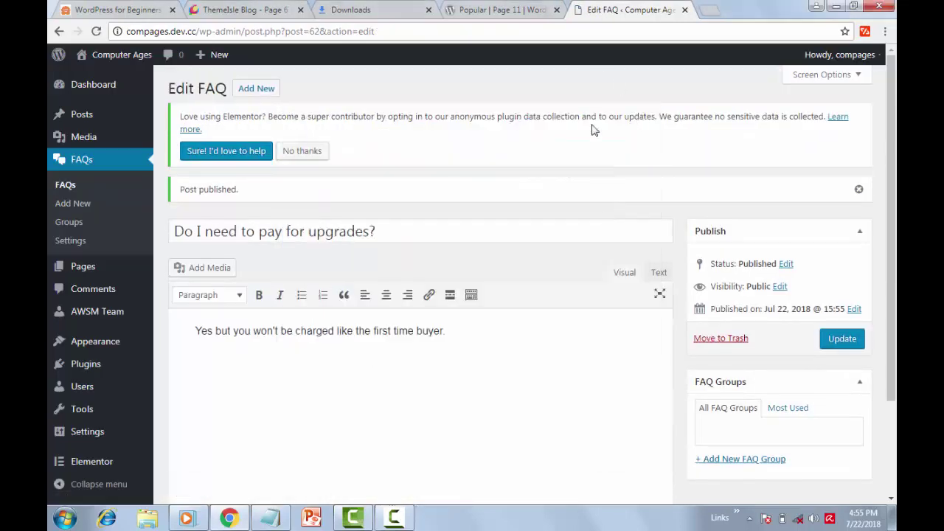
- Create one more FAQ entry with the title "Is the software available in other languages?"
{"action": "left_click", "coordinate": [258, 92]}
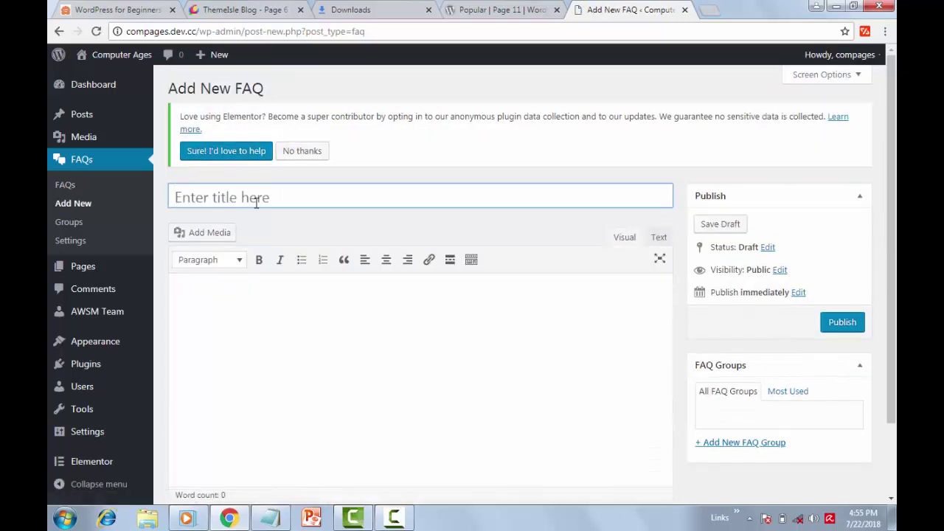
{"action": "left_click", "coordinate": [255, 194]}
{"action": "type", "text": "I"}
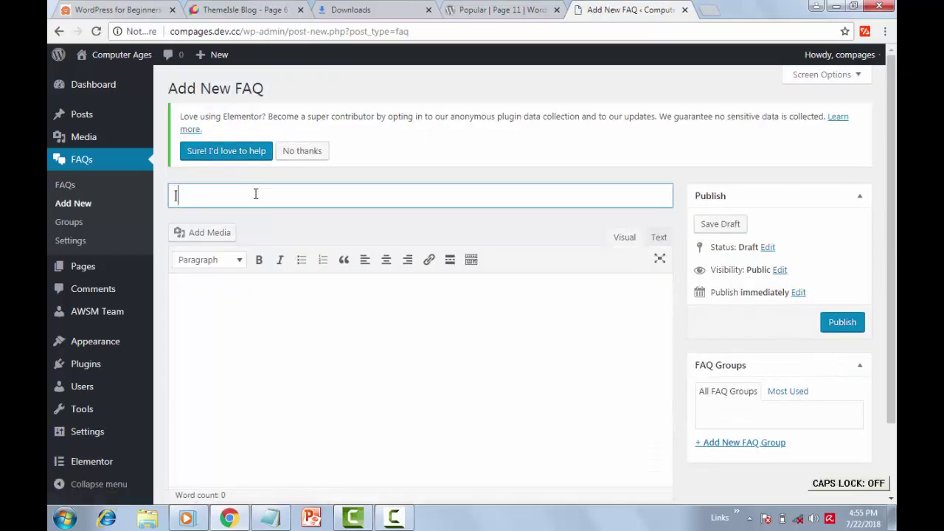
{"action": "type", "text": "s the "}
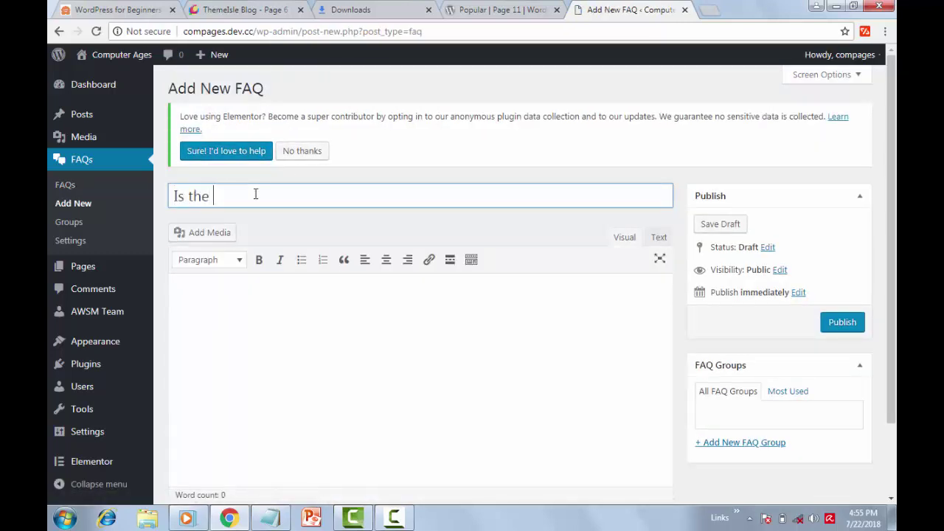
{"action": "type", "text": "software available "}
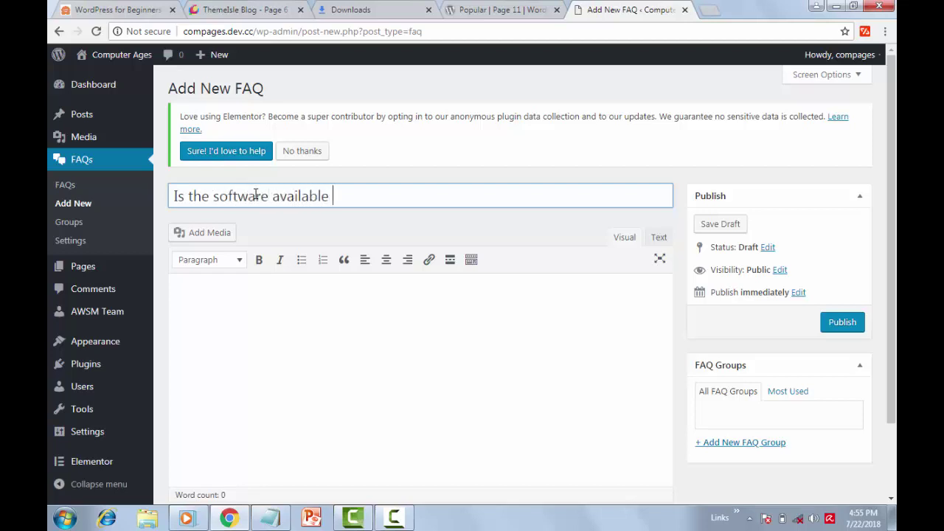
{"action": "type", "text": "in other langu"}
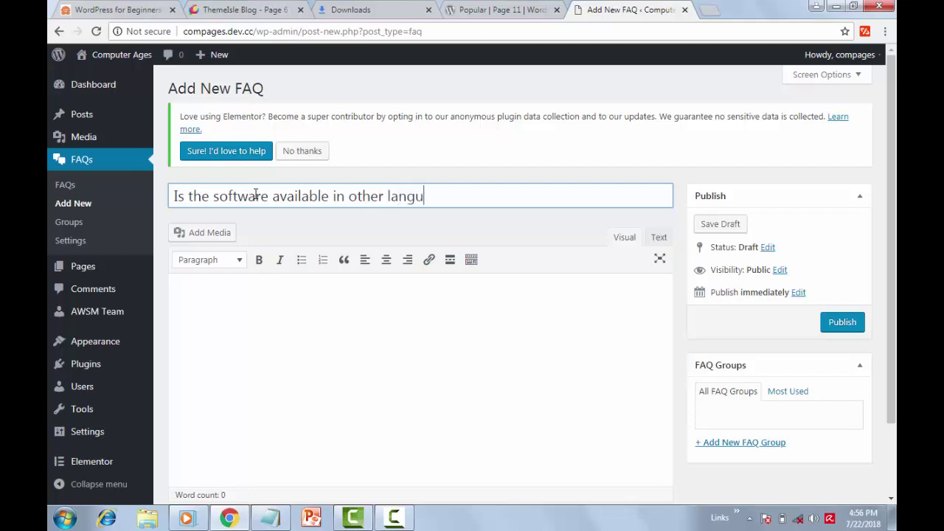
{"action": "type", "text": "ages?"}
- Enter "Yes in more than 100 other languages" as the FAQ's answer and publish the entry
{"action": "left_click", "coordinate": [300, 310]}
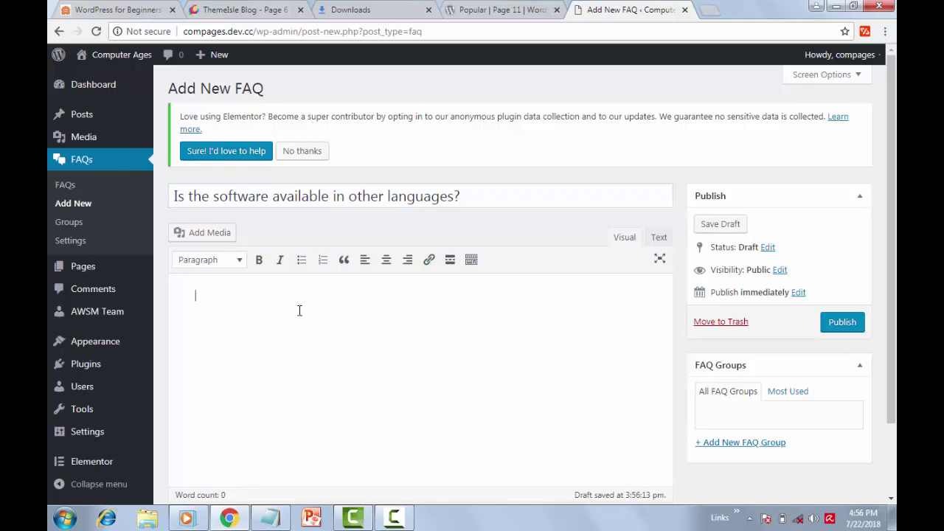
{"action": "key", "text": "Caps_Lock"}
{"action": "type", "text": "Y"}
{"action": "key", "text": "Caps_Lock"}
{"action": "type", "text": "e"}
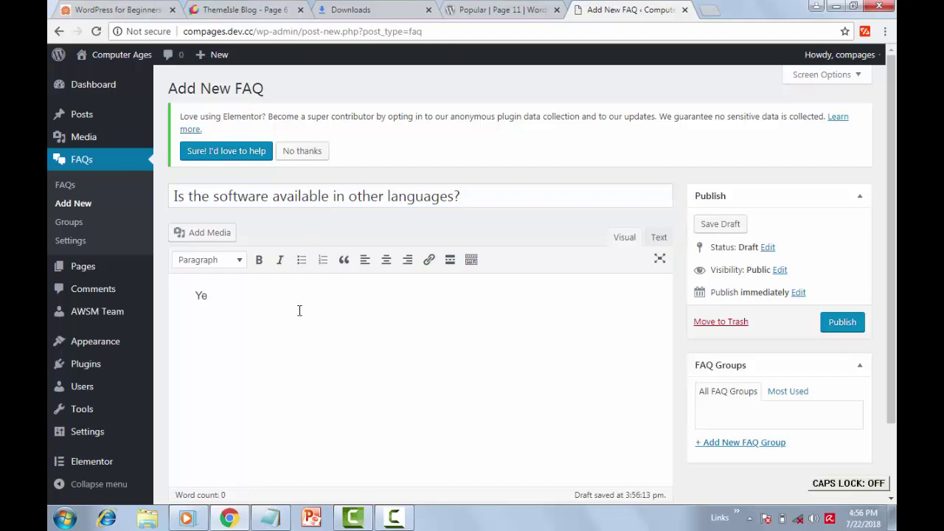
{"action": "type", "text": "s in more"}
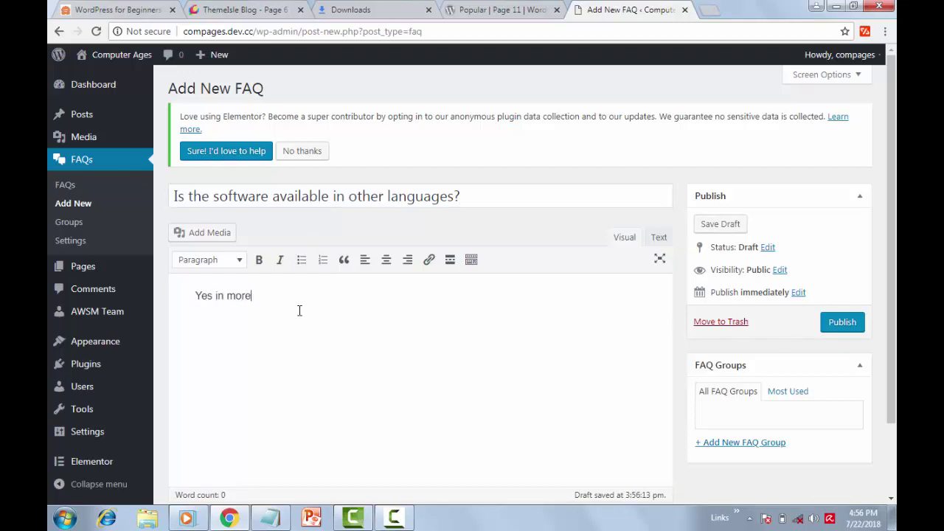
{"action": "type", "text": " than 100 other languages"}
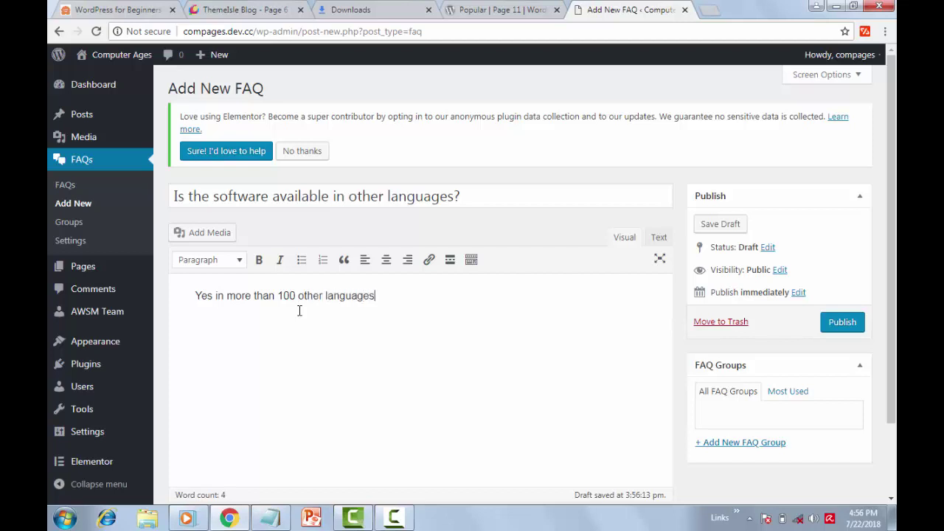
{"action": "left_click", "coordinate": [837, 324]}
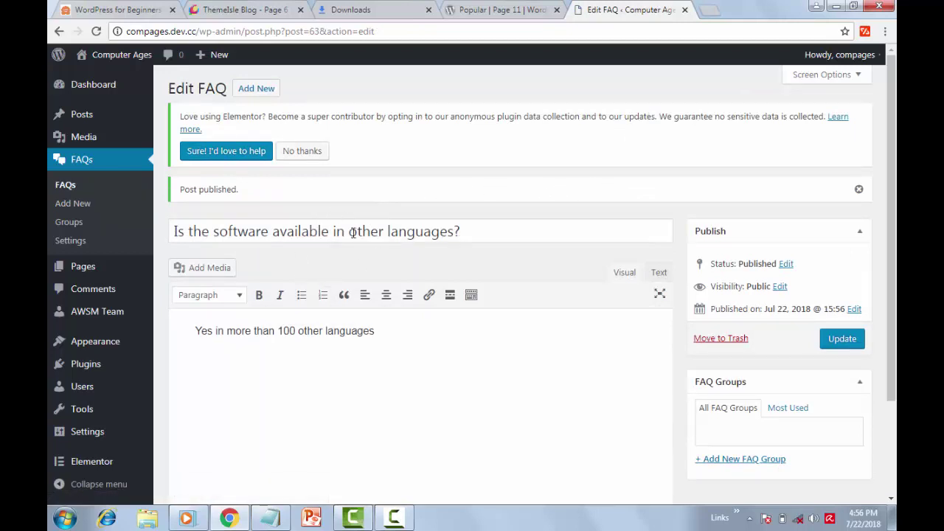
- Check the list of published FAQs, and create a new page with the title "FAQs"
{"action": "left_click", "coordinate": [73, 163]}
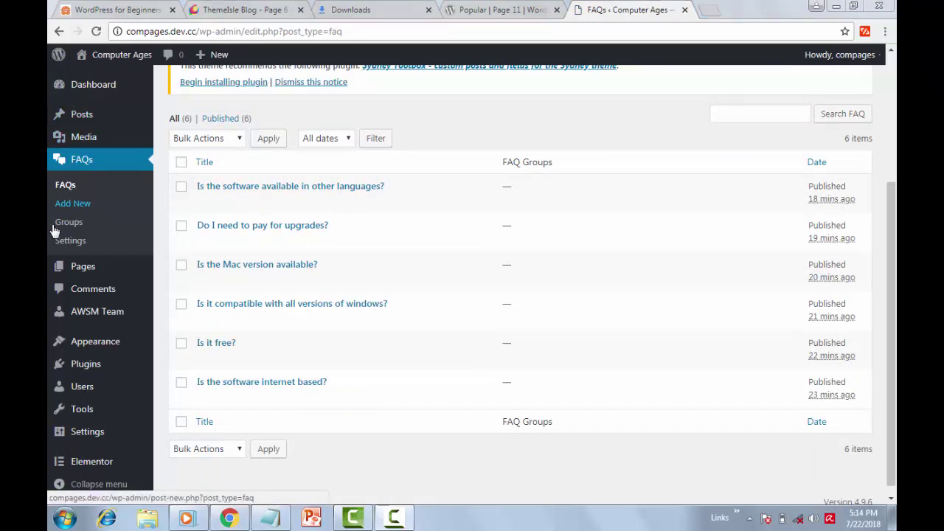
{"action": "mouse_move", "coordinate": [74, 272]}
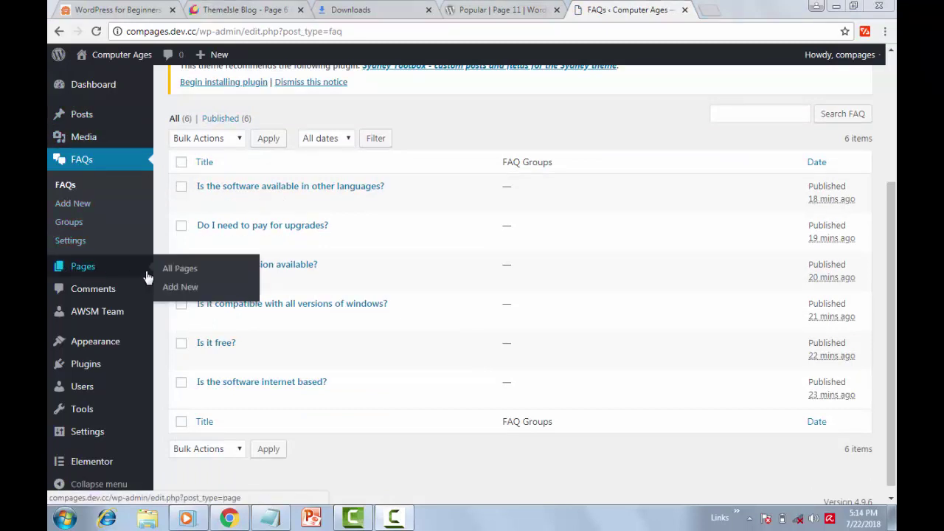
{"action": "left_click", "coordinate": [182, 293]}
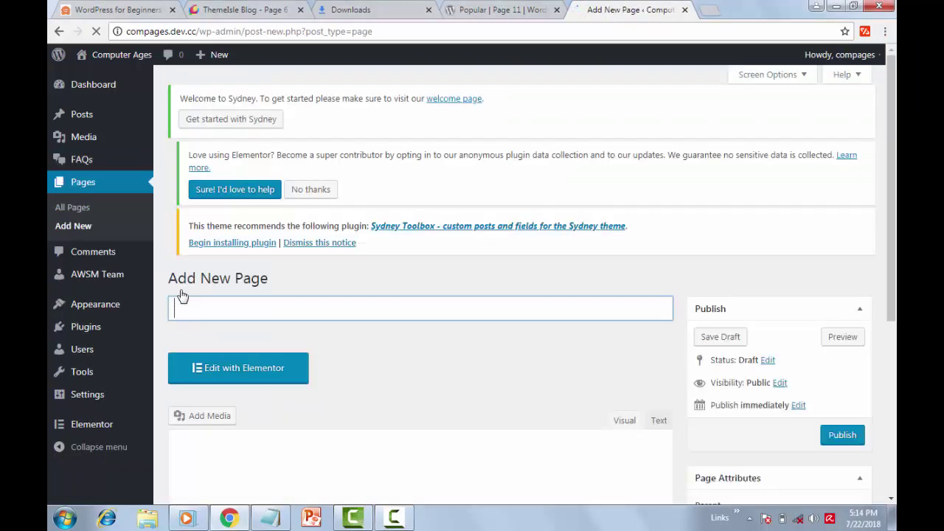
{"action": "left_click", "coordinate": [221, 314]}
{"action": "left_click", "coordinate": [221, 314]}
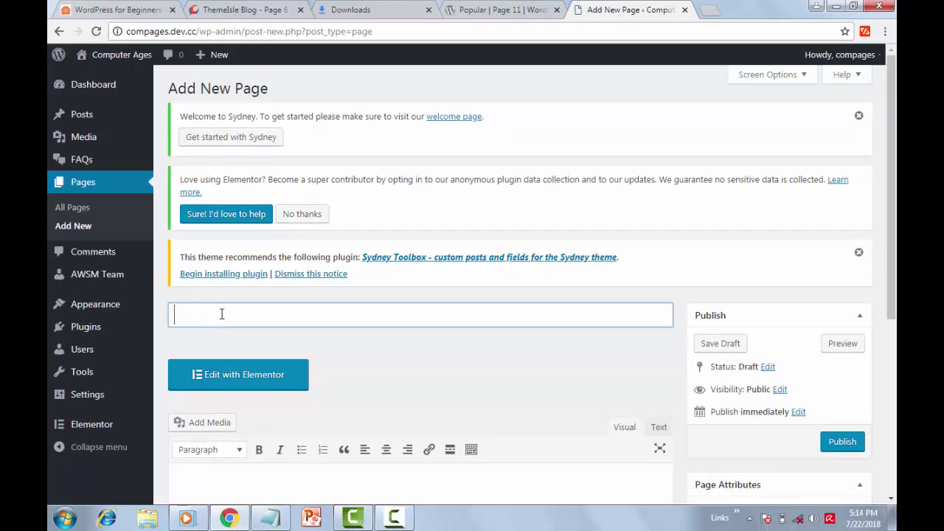
{"action": "key", "text": "Caps_Lock"}
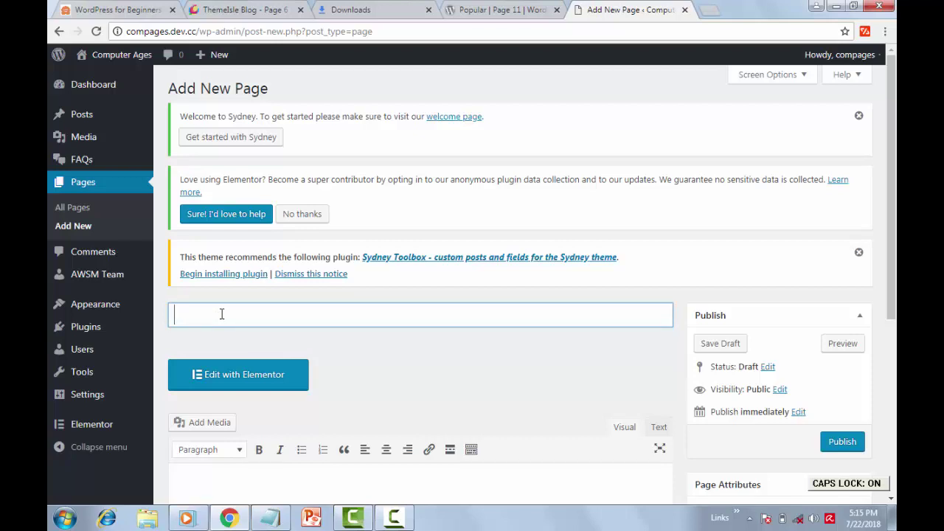
{"action": "type", "text": "F"}
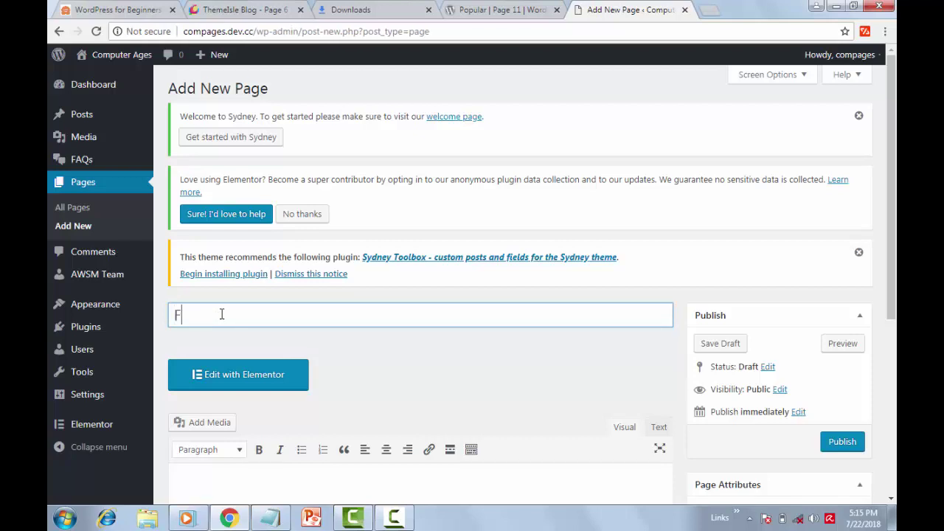
{"action": "type", "text": "AQ"}
{"action": "key", "text": "Caps_Lock"}
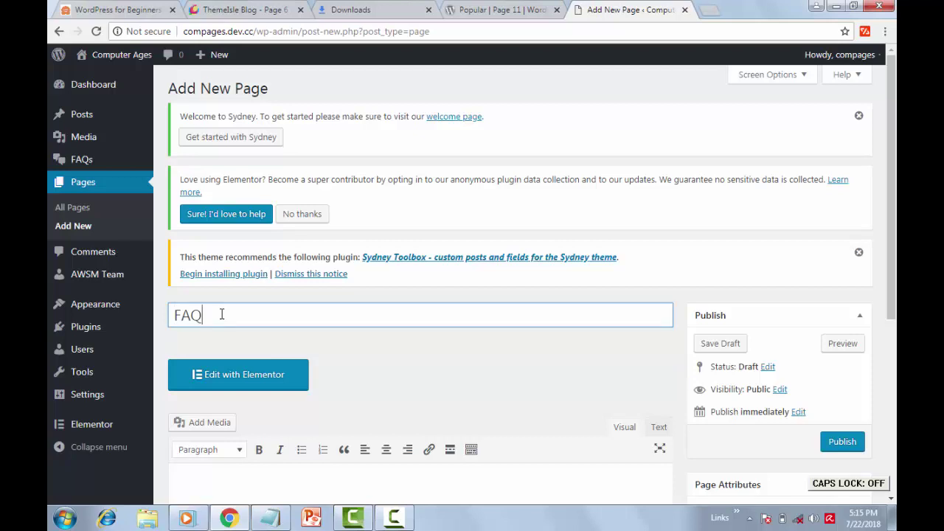
{"action": "type", "text": "s"}
- Enter "Check out the list of our software FAQs....." as the introductory text in the page's content
{"action": "scroll", "coordinate": [651, 333], "scroll_direction": "down", "scroll_amount": 3}
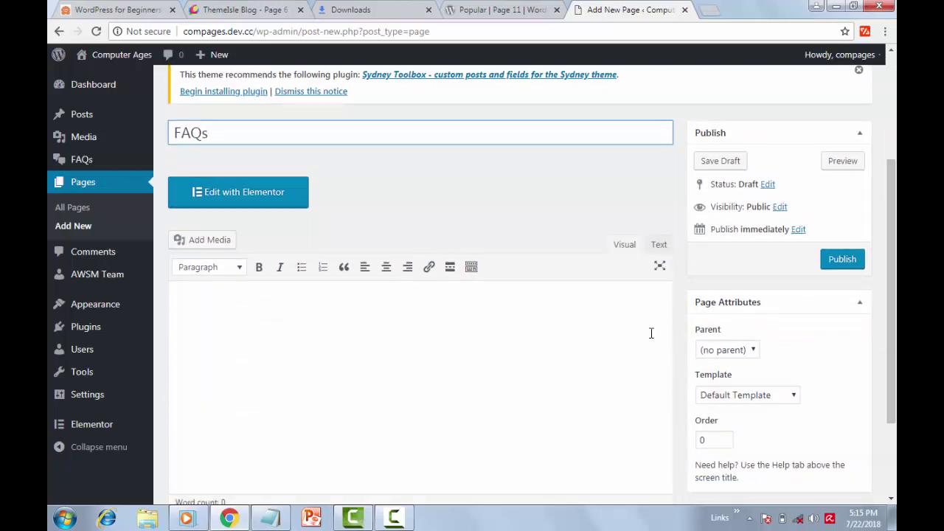
{"action": "left_click", "coordinate": [349, 312]}
{"action": "key", "text": "Caps_Lock"}
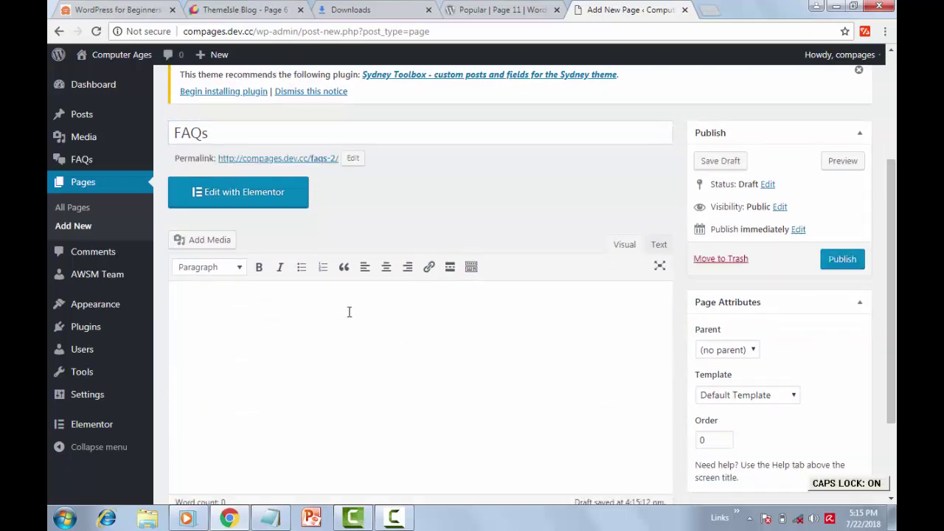
{"action": "type", "text": "C"}
{"action": "key", "text": "Caps_Lock"}
{"action": "type", "text": "heck"}
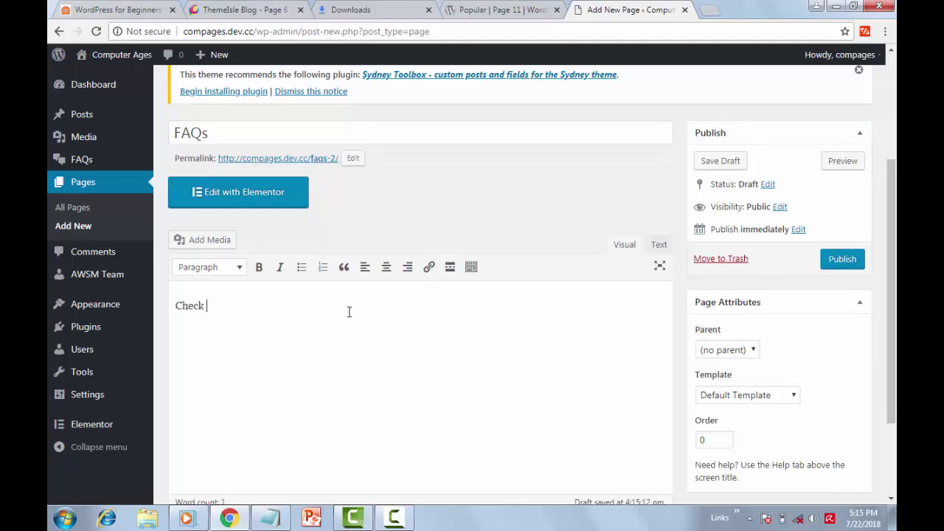
{"action": "type", "text": " out th"}
{"action": "type", "text": "e list of our so"}
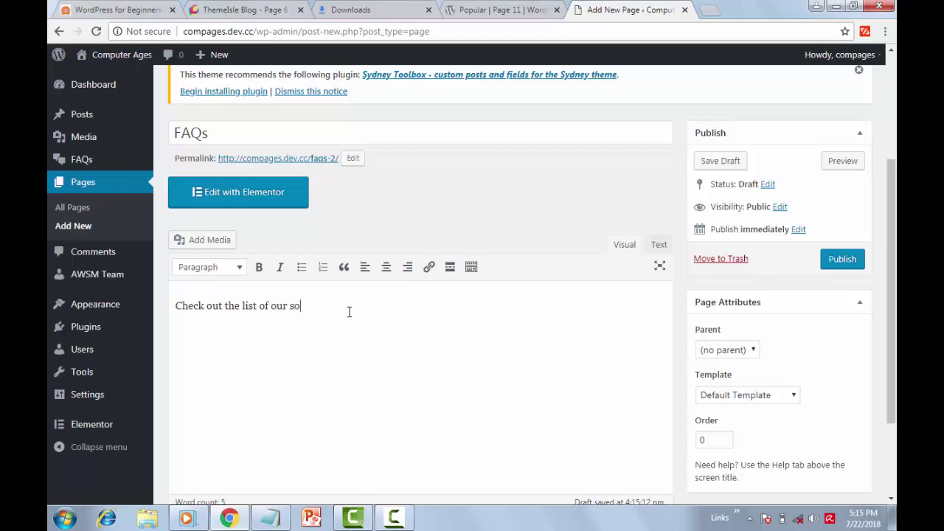
{"action": "type", "text": "ftware"}
{"action": "key", "text": "Caps_Lock"}
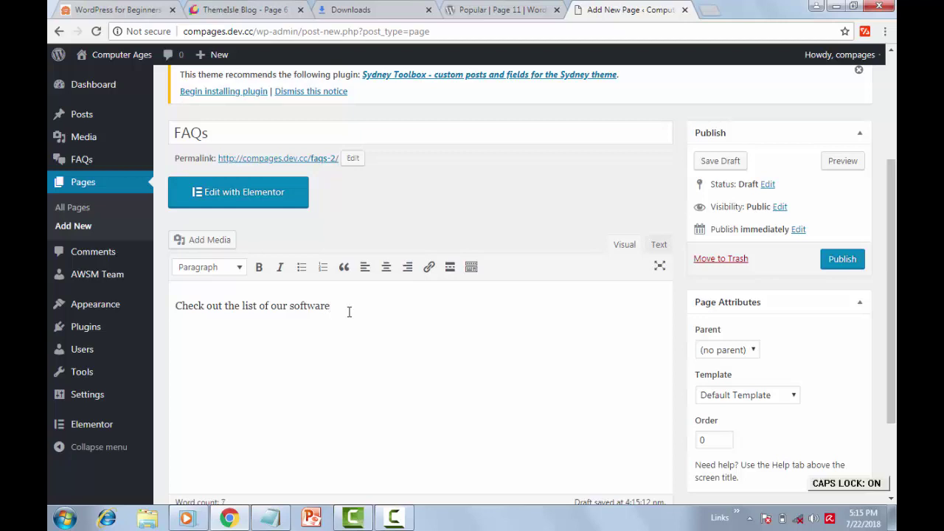
{"action": "type", "text": "ware FAQ"}
{"action": "key", "text": "Caps_Lock"}
{"action": "type", "text": "s....."}
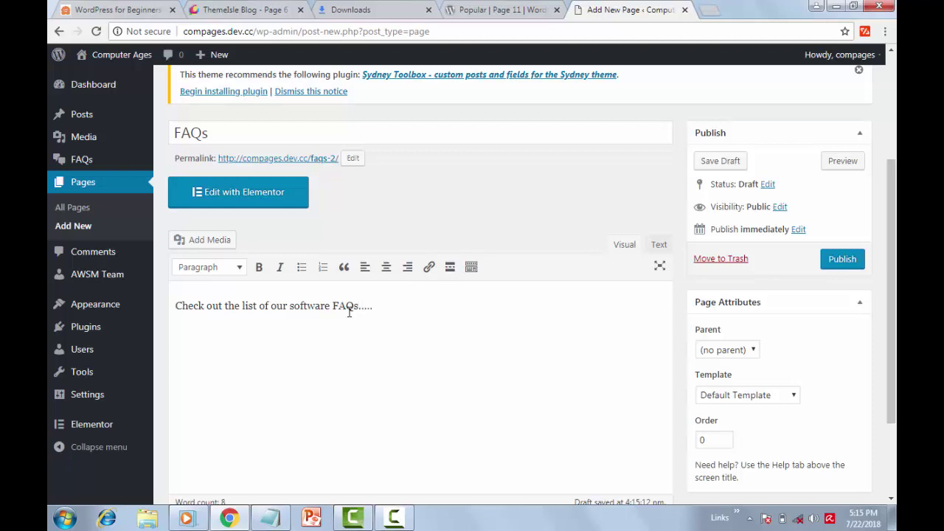
- Switch to Notepad and copy the shortcode [faqs style='filterable-toggle']
{"action": "left_click", "coordinate": [272, 518]}
{"action": "left_click", "coordinate": [165, 214]}
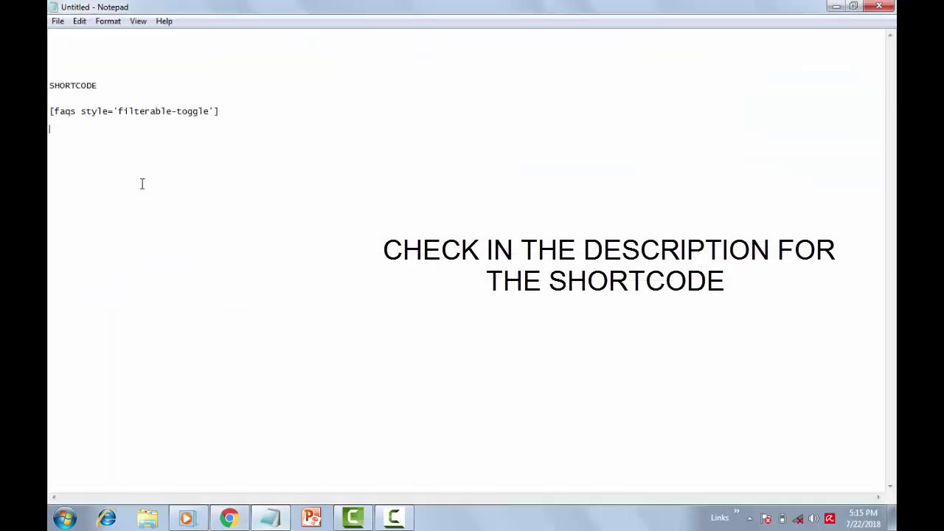
{"action": "double_click", "coordinate": [126, 111]}
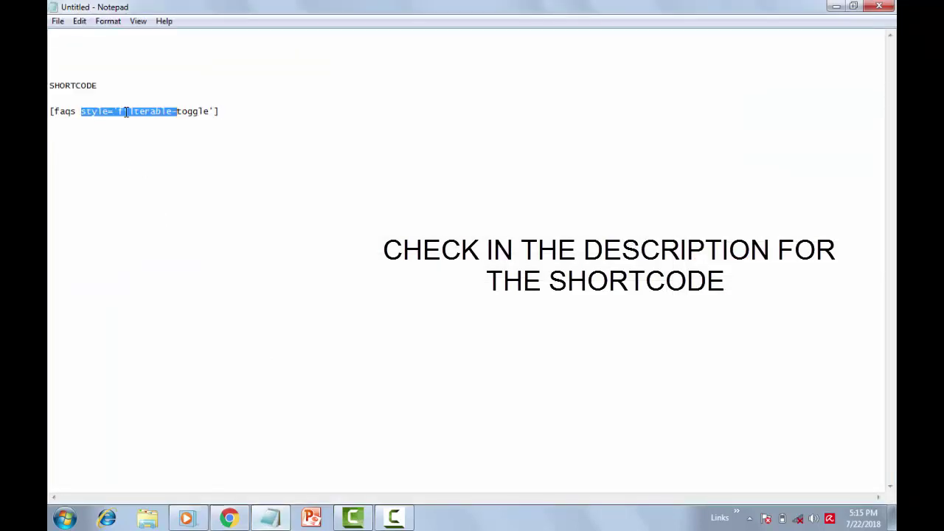
{"action": "left_click_drag", "start_coordinate": [227, 110], "coordinate": [154, 103]}
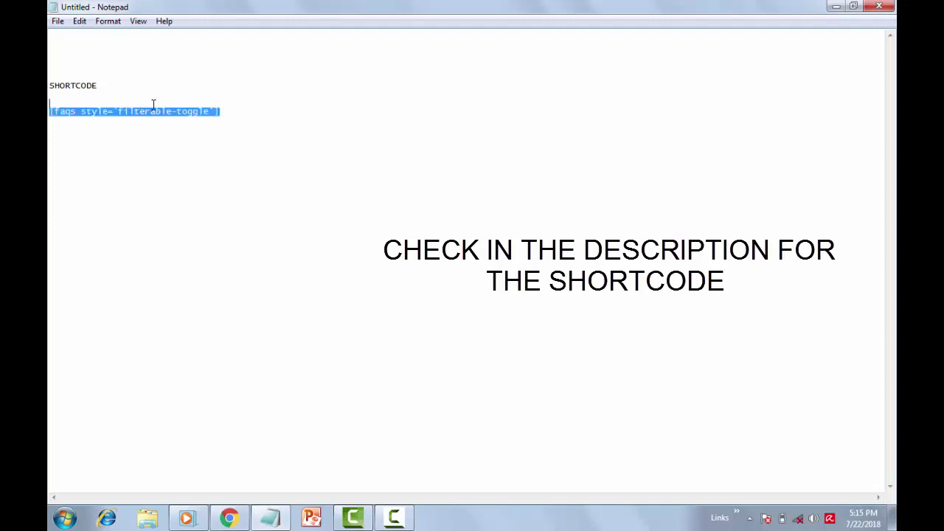
{"action": "right_click", "coordinate": [112, 109]}
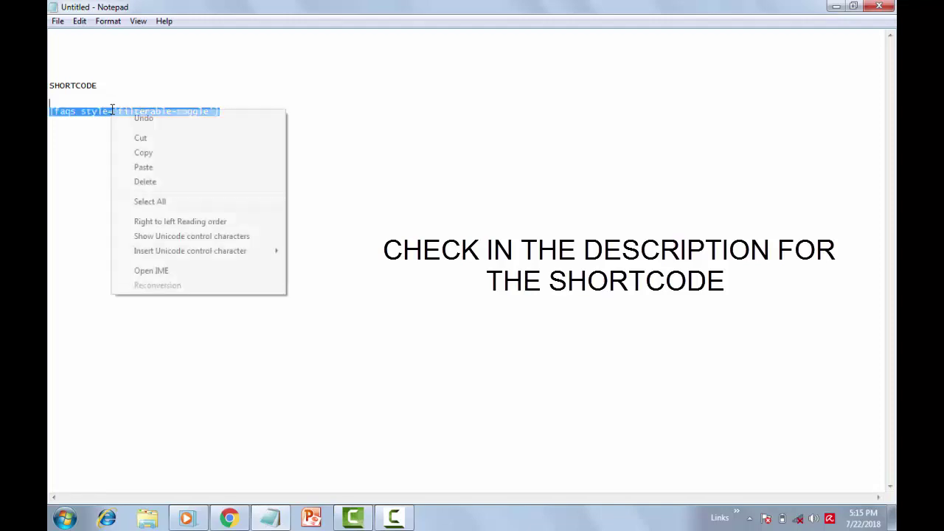
{"action": "left_click", "coordinate": [145, 155]}
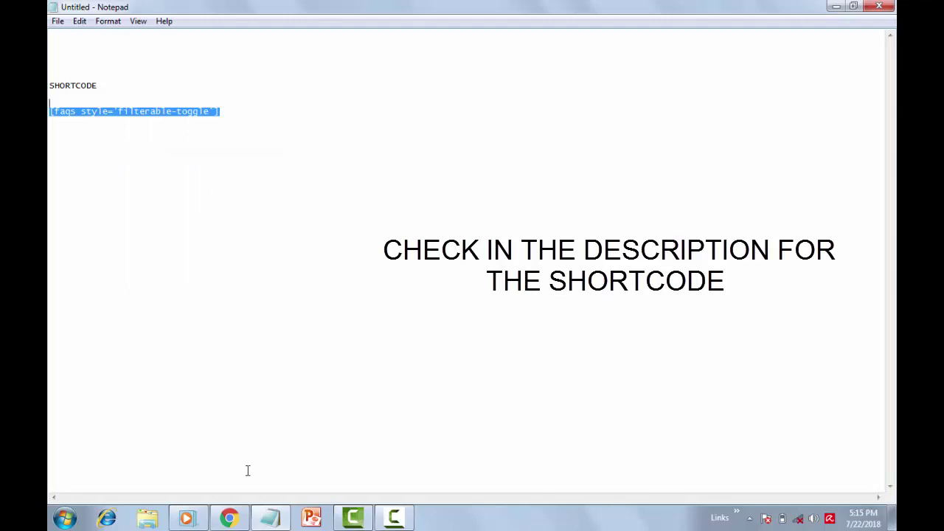
- Switch back to Chrome, paste the copied FAQ shortcode below the introductory text and publish the page
{"action": "left_click", "coordinate": [241, 511]}
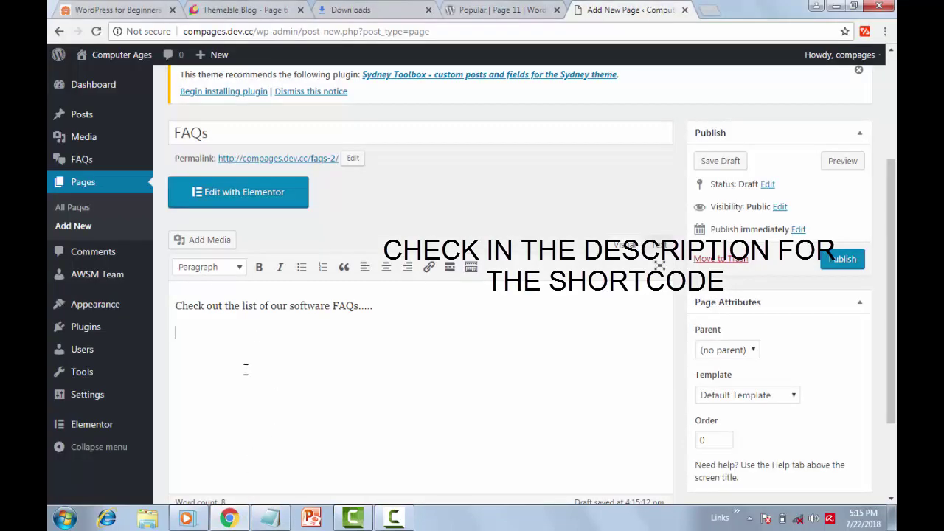
{"action": "right_click", "coordinate": [207, 333]}
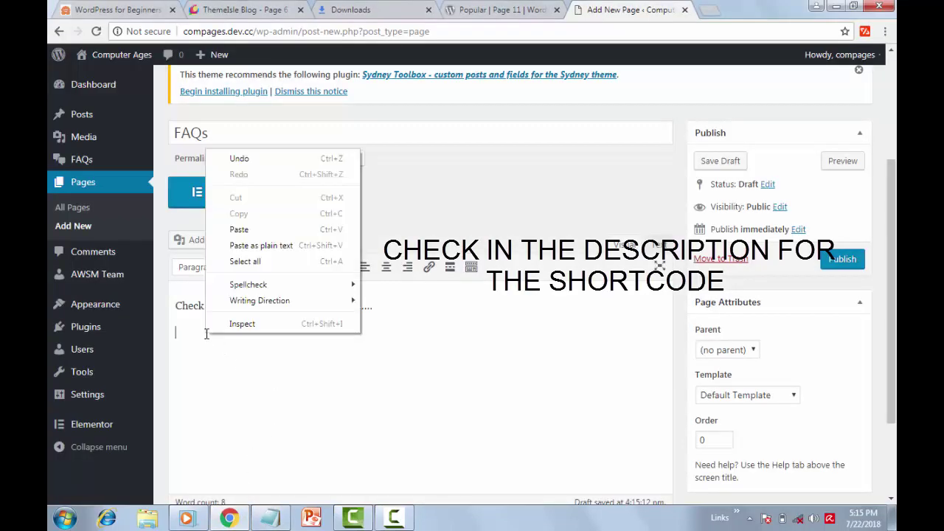
{"action": "left_click", "coordinate": [237, 234]}
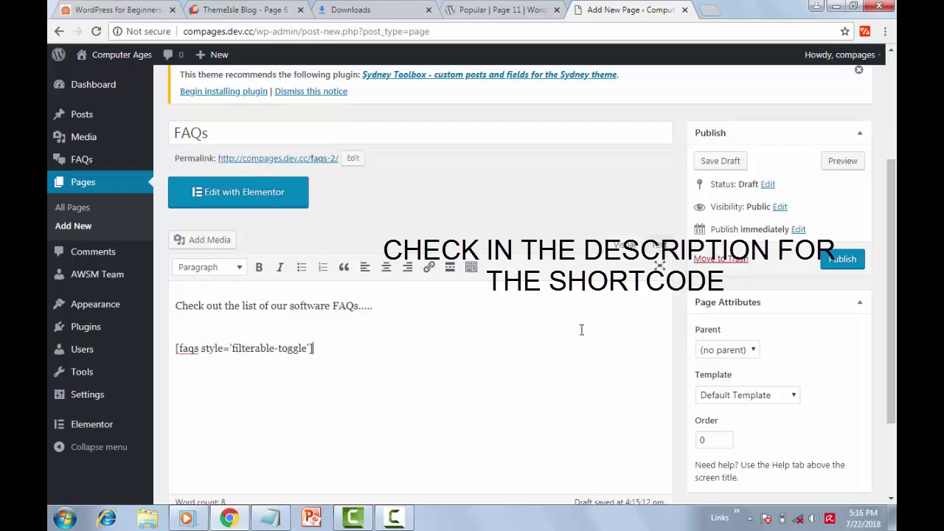
{"action": "left_click", "coordinate": [842, 261]}
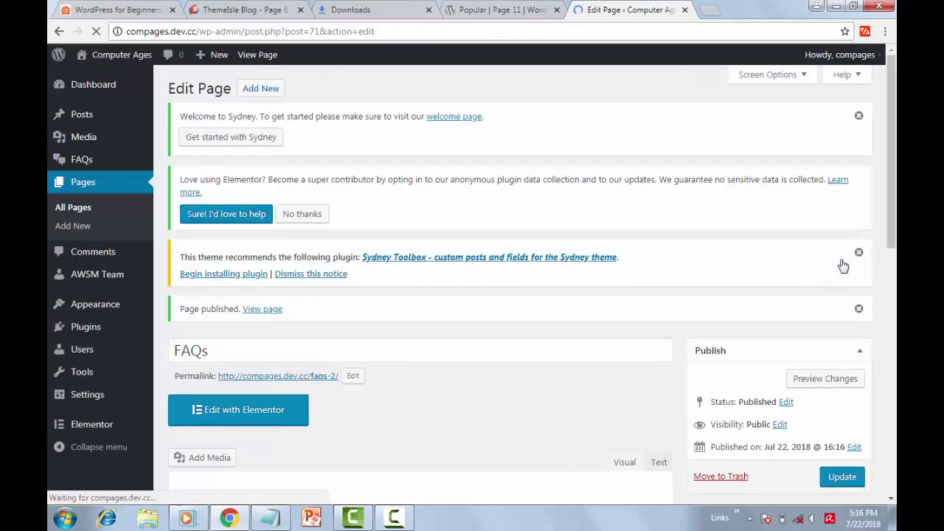
- Open the published FAQs page in a new browser tab and switch to it
{"action": "right_click", "coordinate": [264, 313]}
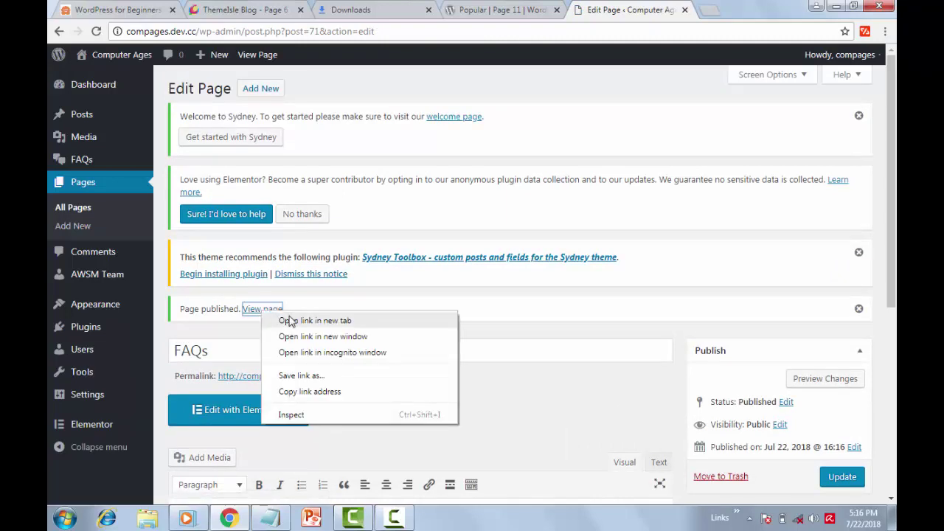
{"action": "left_click", "coordinate": [295, 317]}
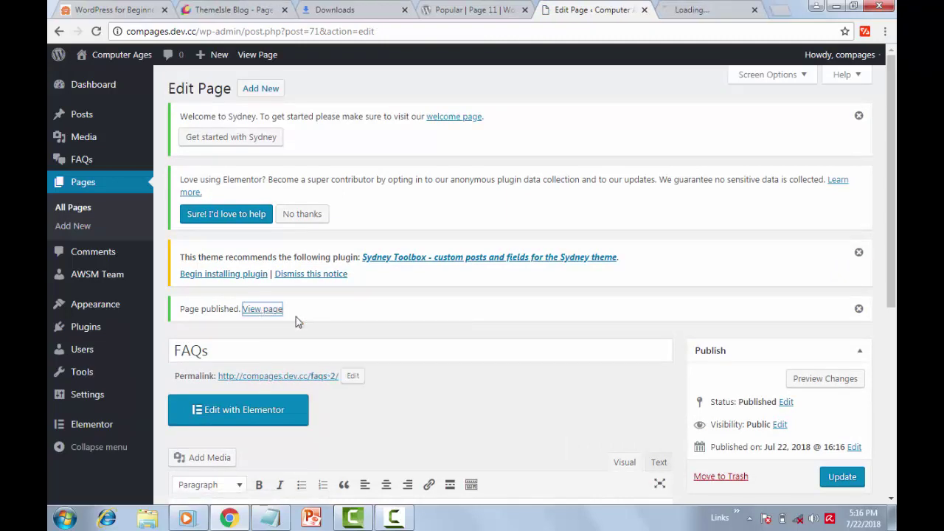
{"action": "left_click", "coordinate": [695, 10]}
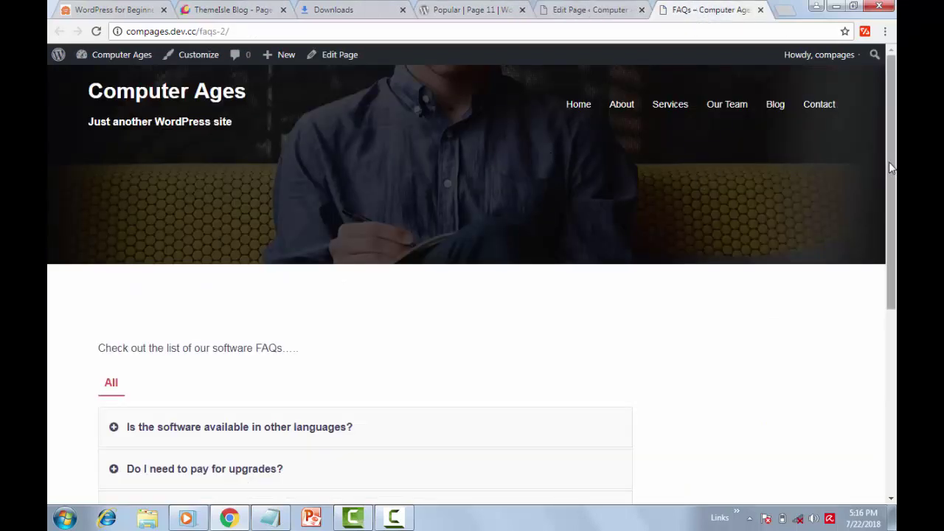
- Expand and collapse each question on the live FAQs page, from the first to the last, to check its answer
{"action": "scroll", "coordinate": [894, 233], "scroll_direction": "down", "scroll_amount": 3}
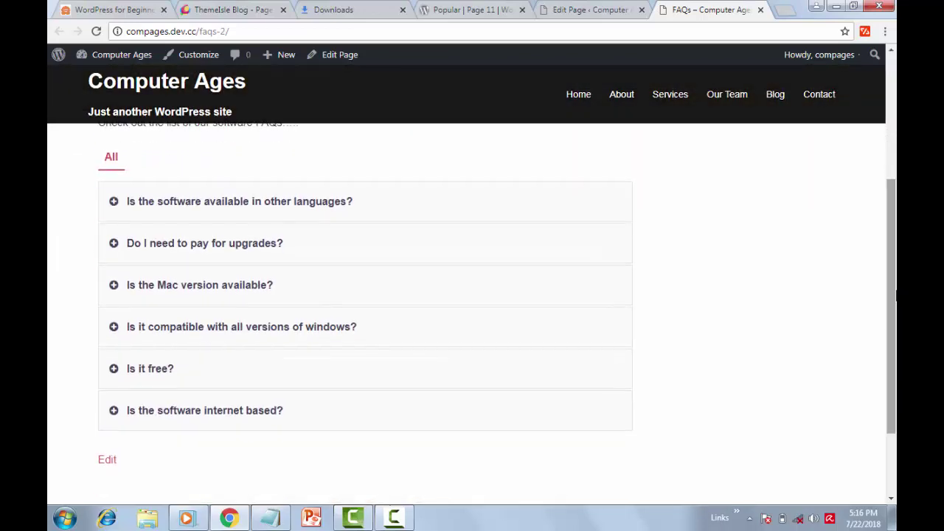
{"action": "left_click", "coordinate": [173, 204]}
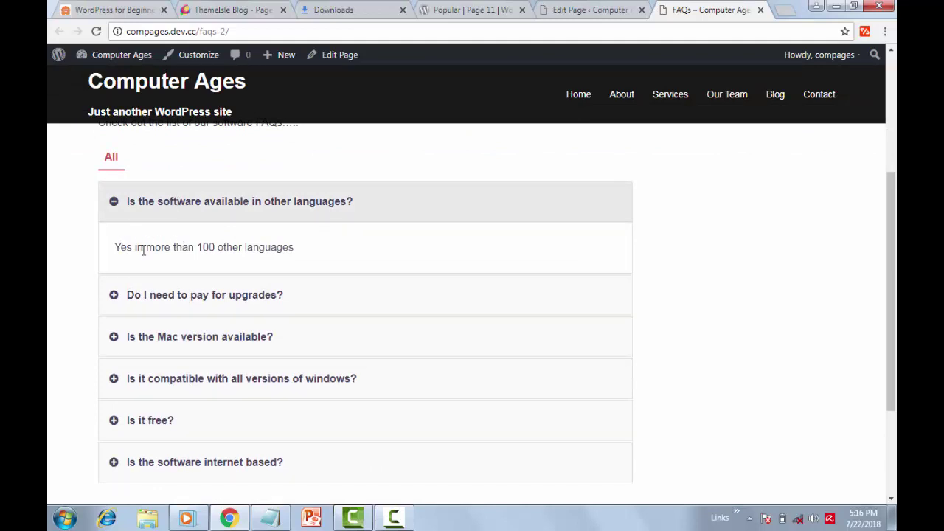
{"action": "left_click", "coordinate": [159, 211]}
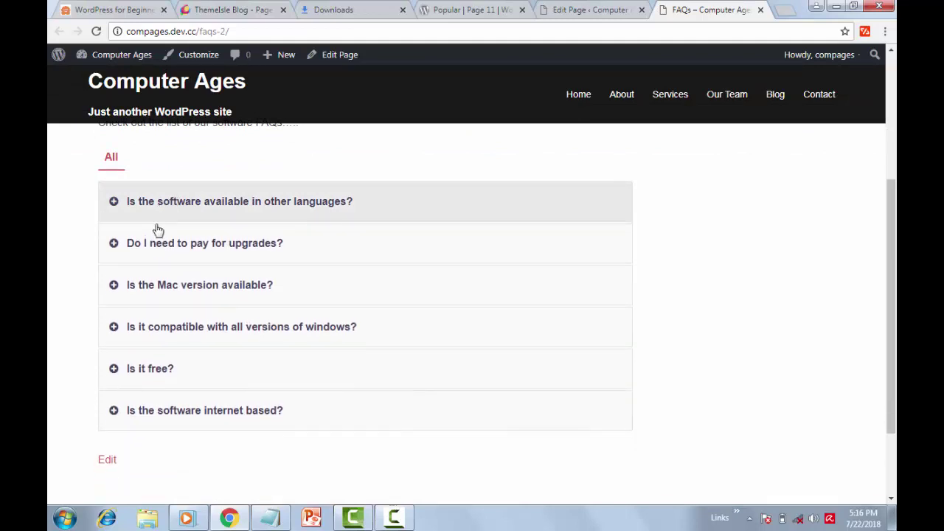
{"action": "left_click", "coordinate": [154, 247]}
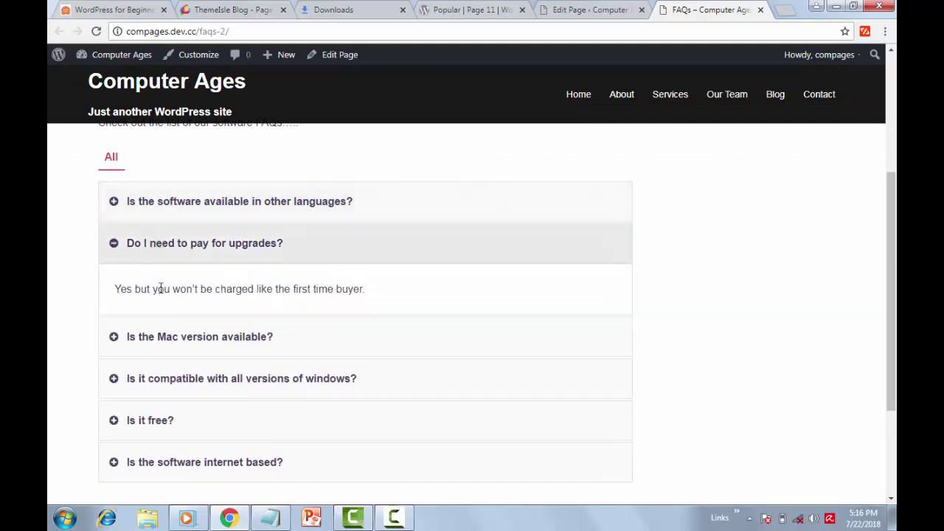
{"action": "left_click", "coordinate": [162, 253]}
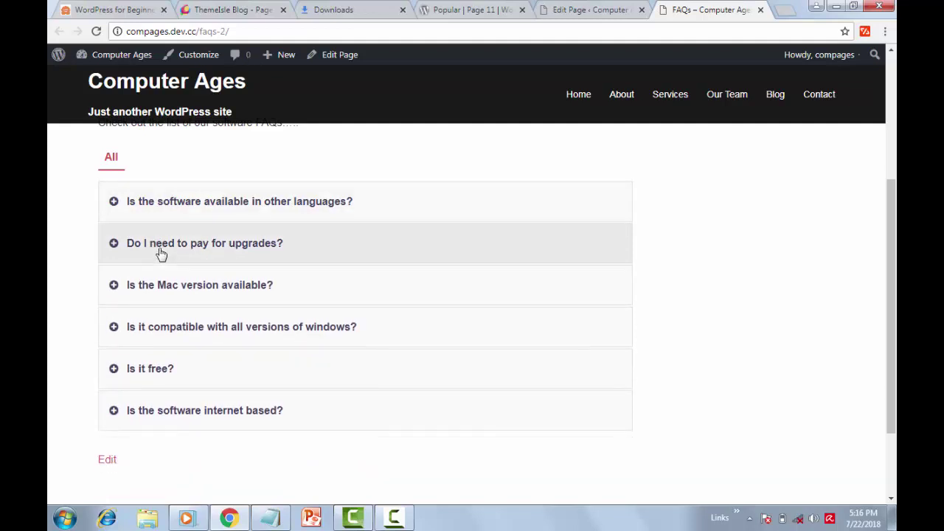
{"action": "left_click", "coordinate": [148, 290]}
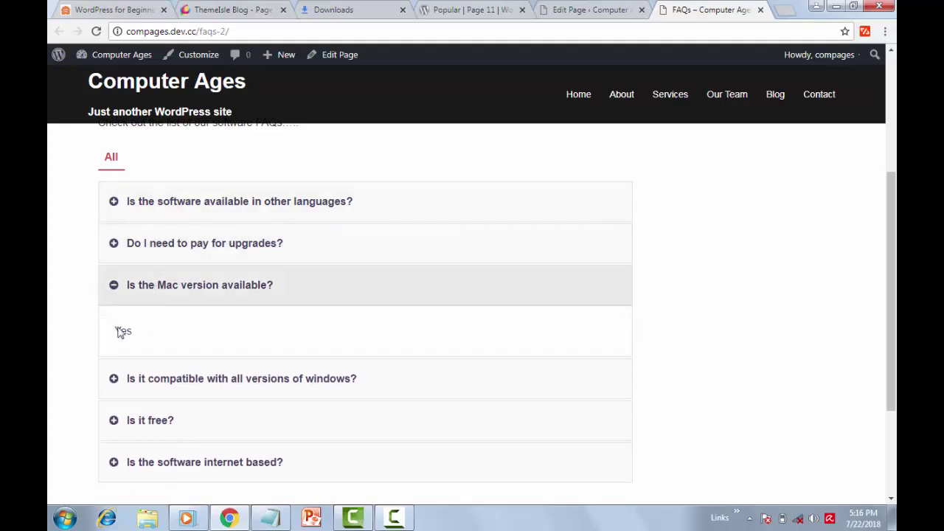
{"action": "left_click", "coordinate": [149, 290]}
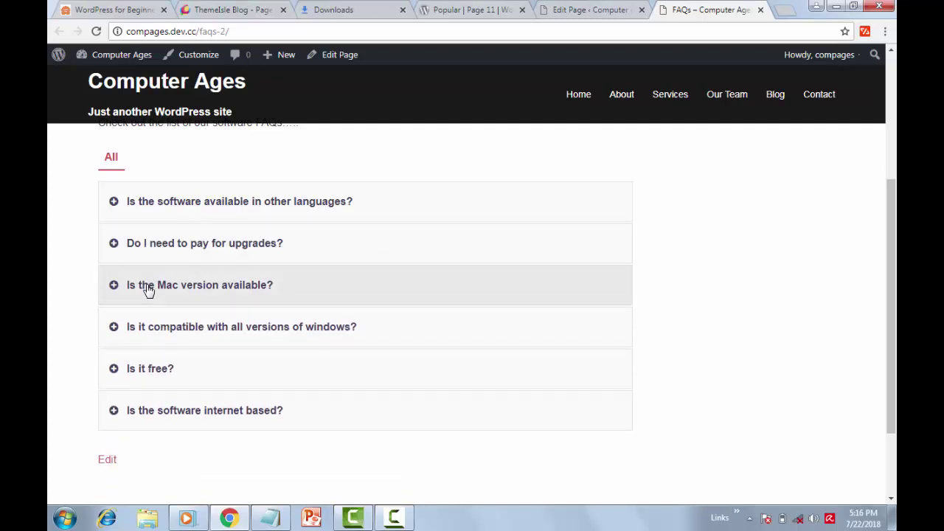
{"action": "left_click", "coordinate": [128, 339]}
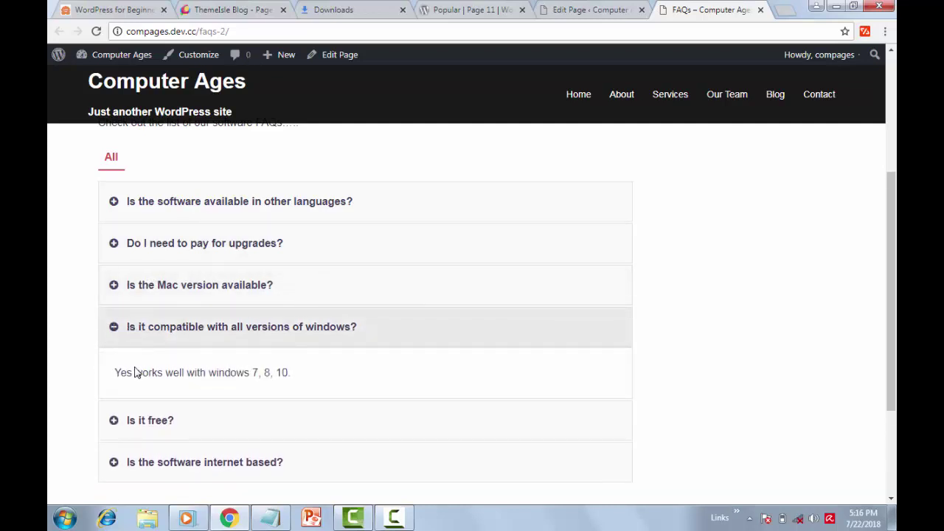
{"action": "left_click", "coordinate": [147, 336]}
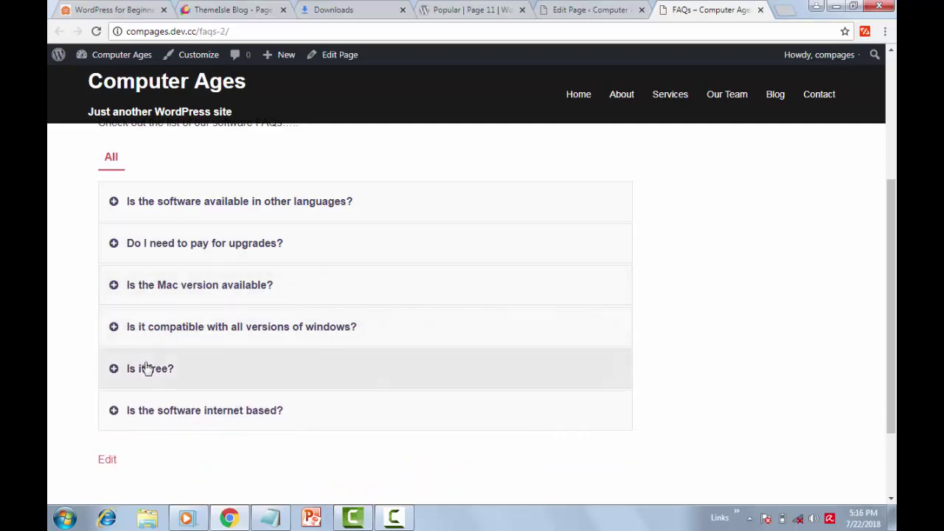
{"action": "left_click", "coordinate": [149, 369]}
{"action": "left_click", "coordinate": [161, 375]}
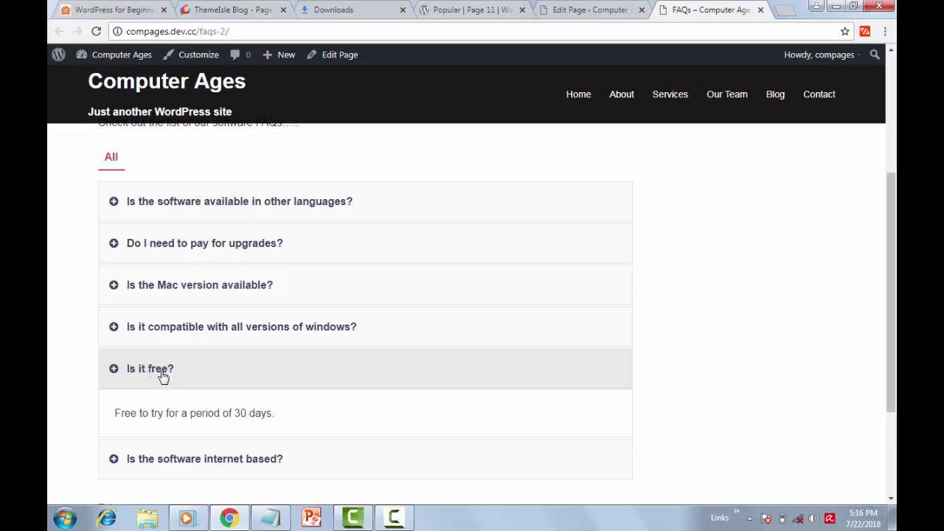
{"action": "left_click", "coordinate": [162, 418]}
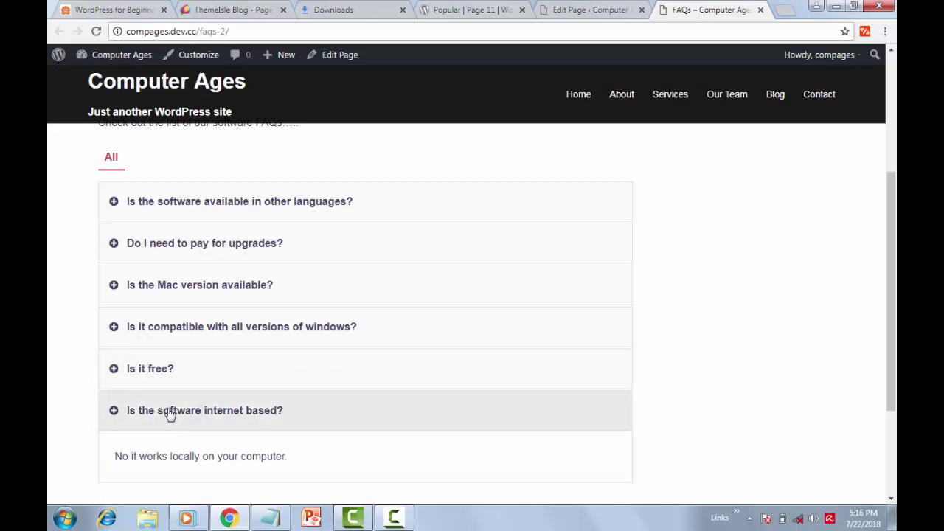
{"action": "left_click", "coordinate": [170, 413]}
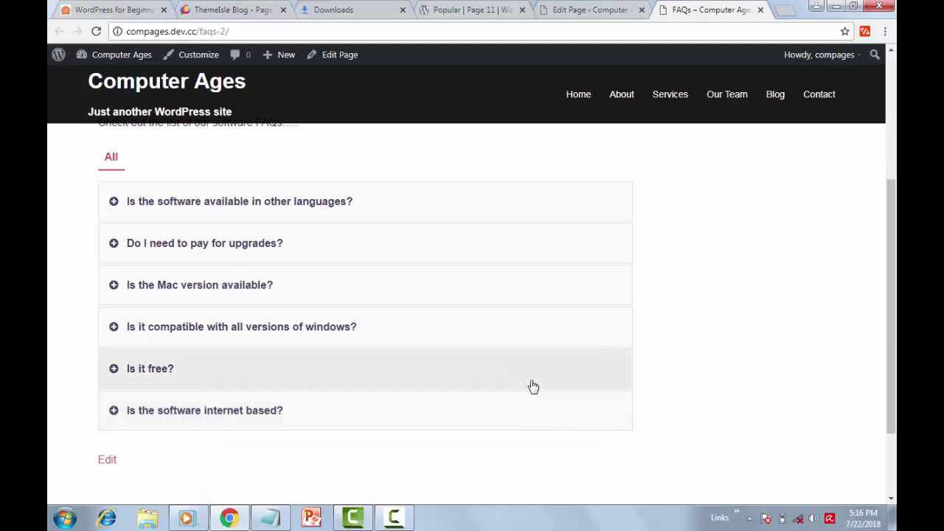